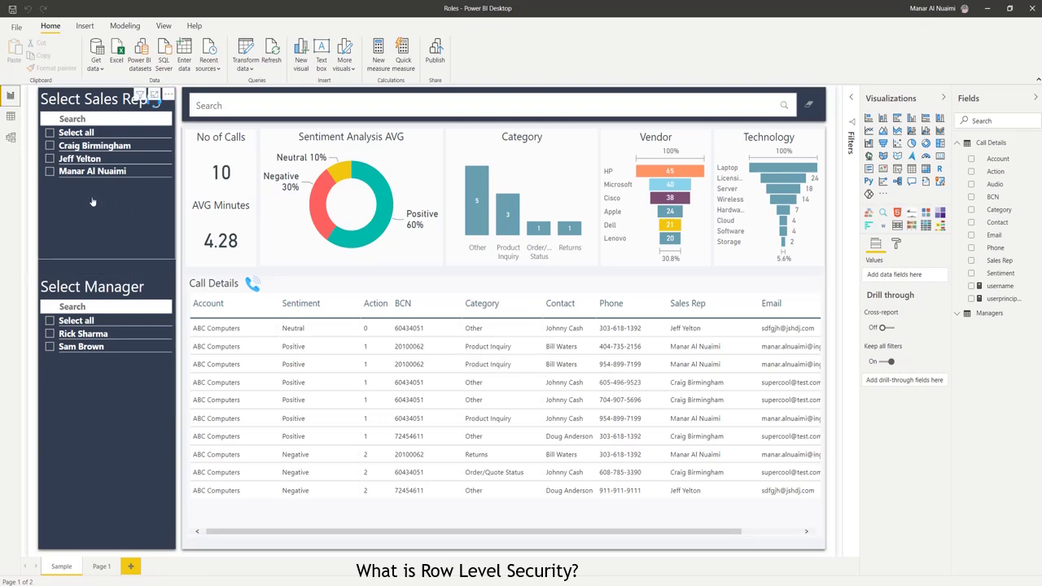
{"action": "left_click", "coordinate": [49, 172]}
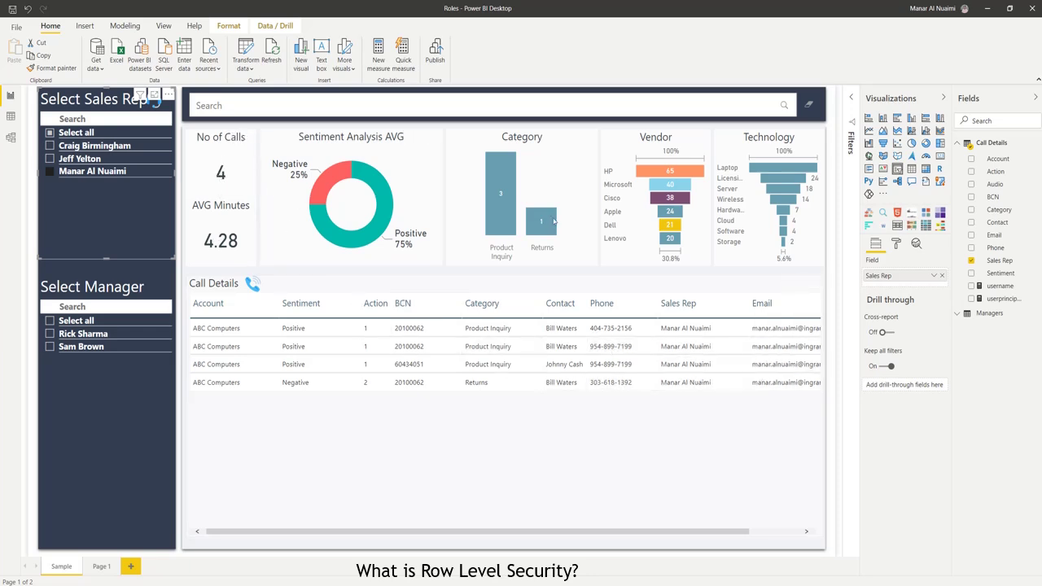
{"action": "left_click", "coordinate": [49, 171]}
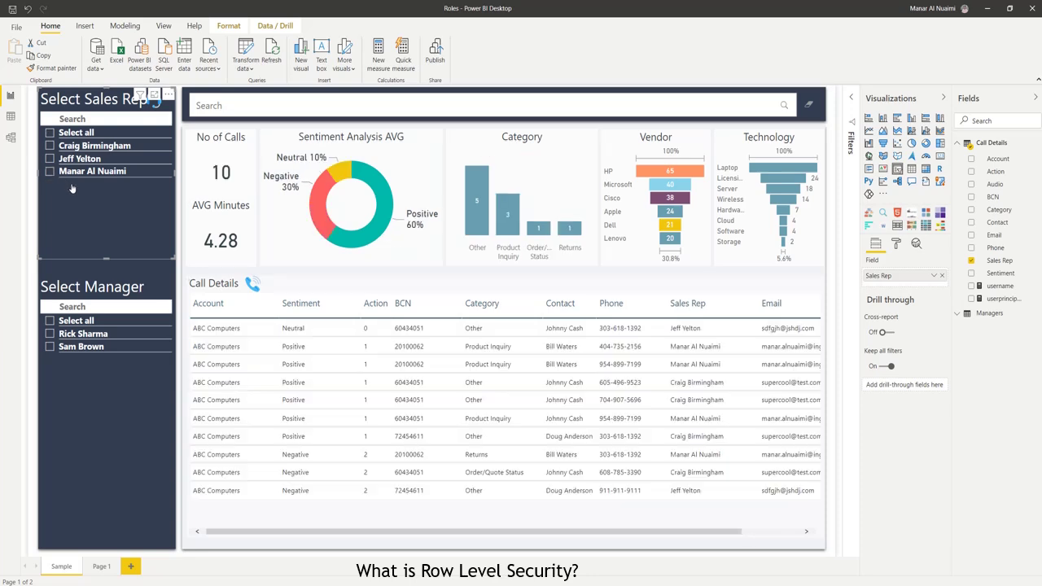
{"action": "left_click", "coordinate": [49, 346]}
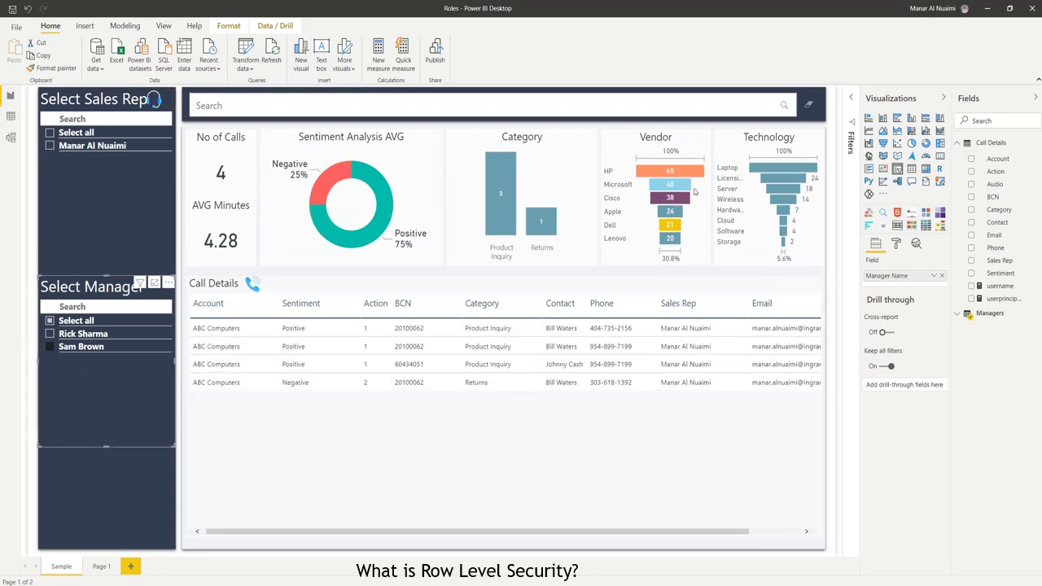
{"action": "left_click", "coordinate": [50, 346]}
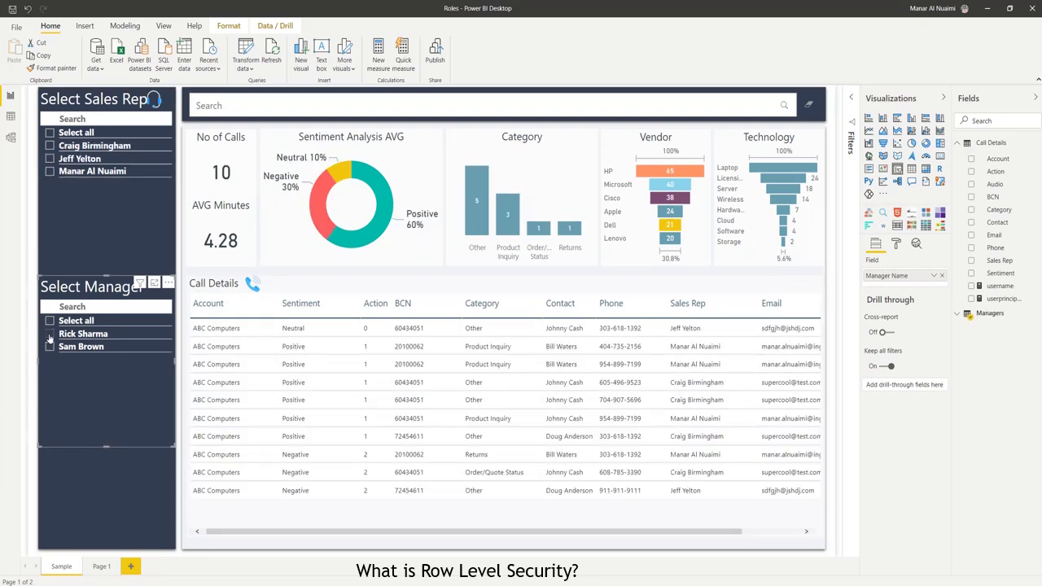
{"action": "left_click", "coordinate": [50, 334]}
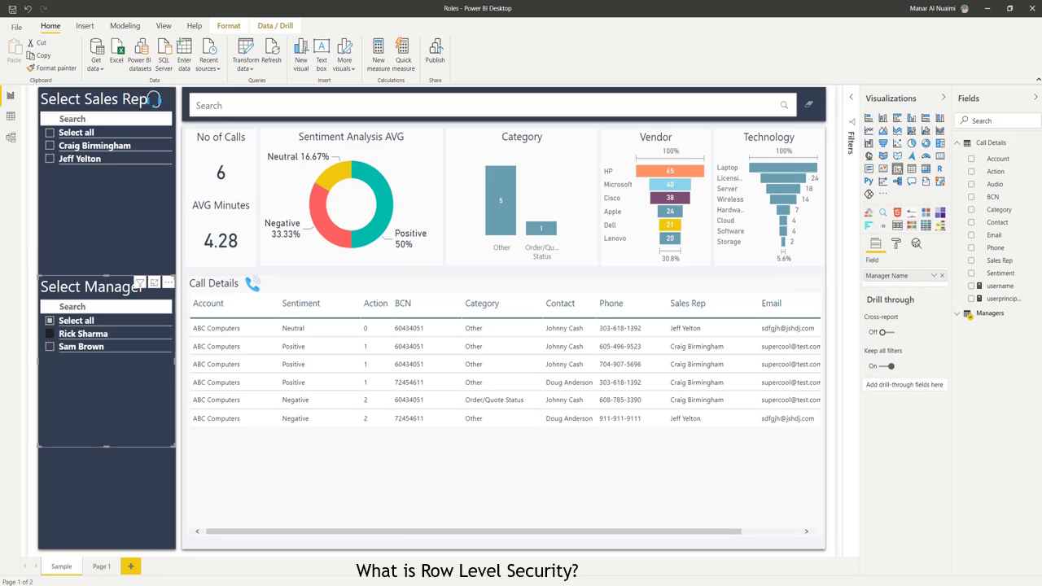
{"action": "left_click", "coordinate": [879, 575]}
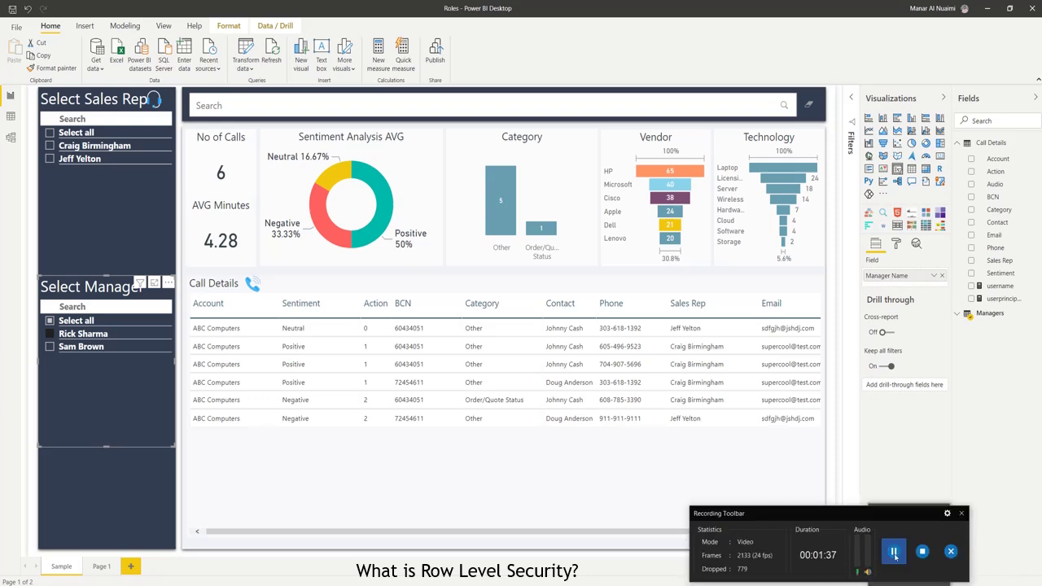
On Page 1, set the userprincipalname measure's formula to userprincipalname().
{"action": "left_click", "coordinate": [894, 553]}
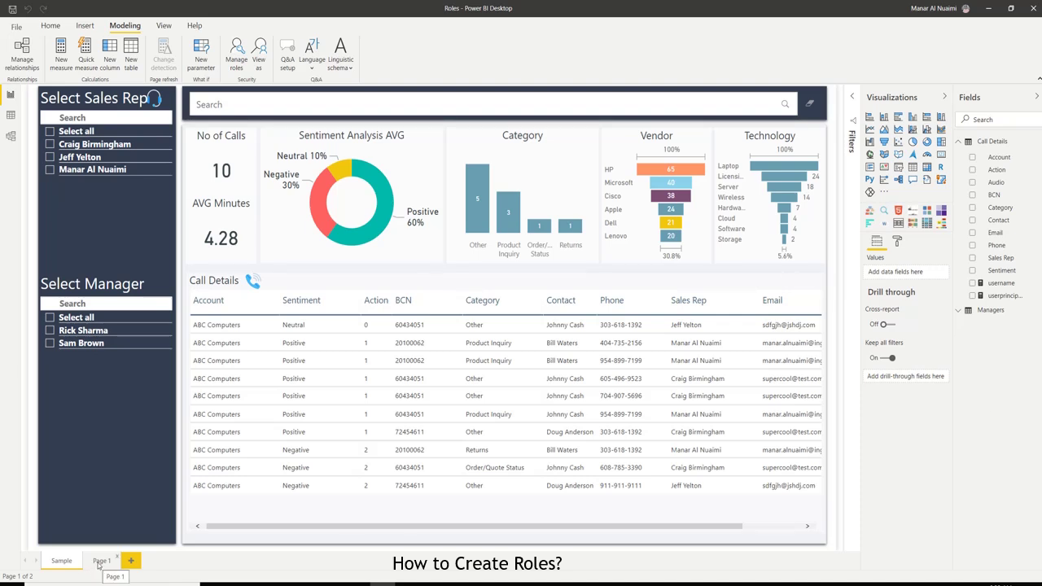
{"action": "left_click", "coordinate": [101, 562]}
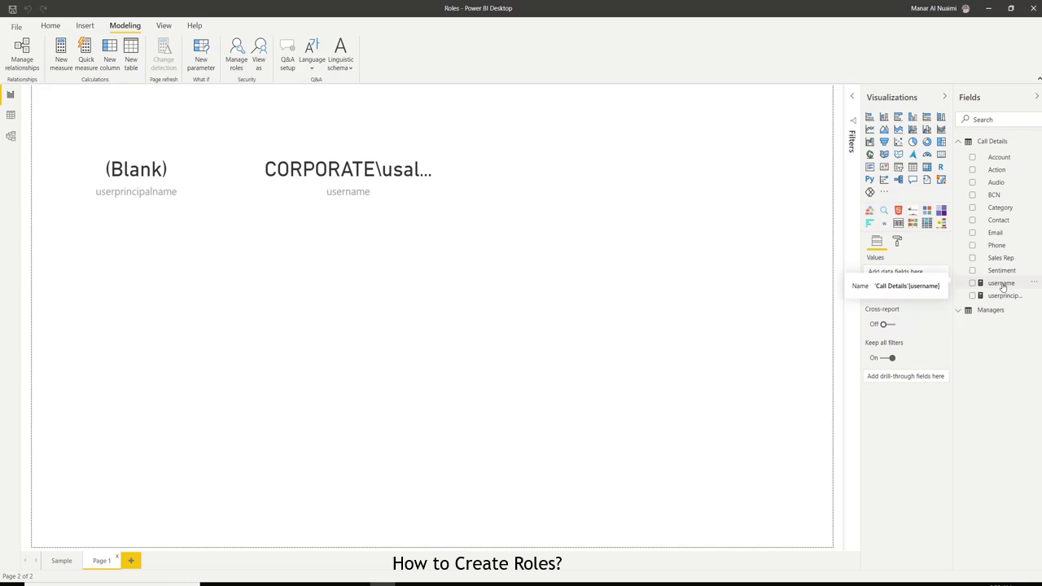
{"action": "left_click", "coordinate": [1002, 283]}
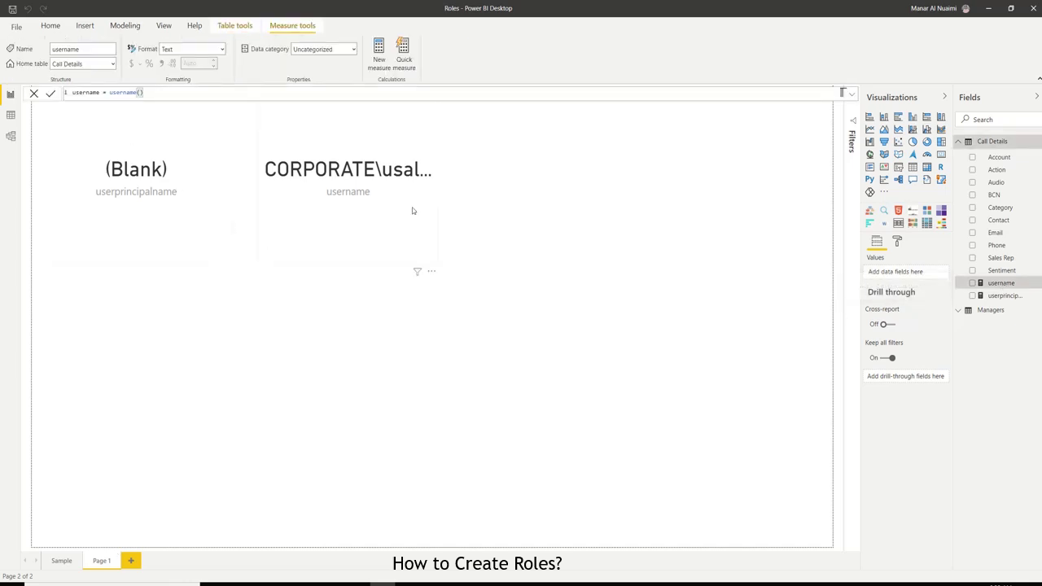
{"action": "left_click", "coordinate": [1010, 296]}
{"action": "left_click", "coordinate": [195, 93]}
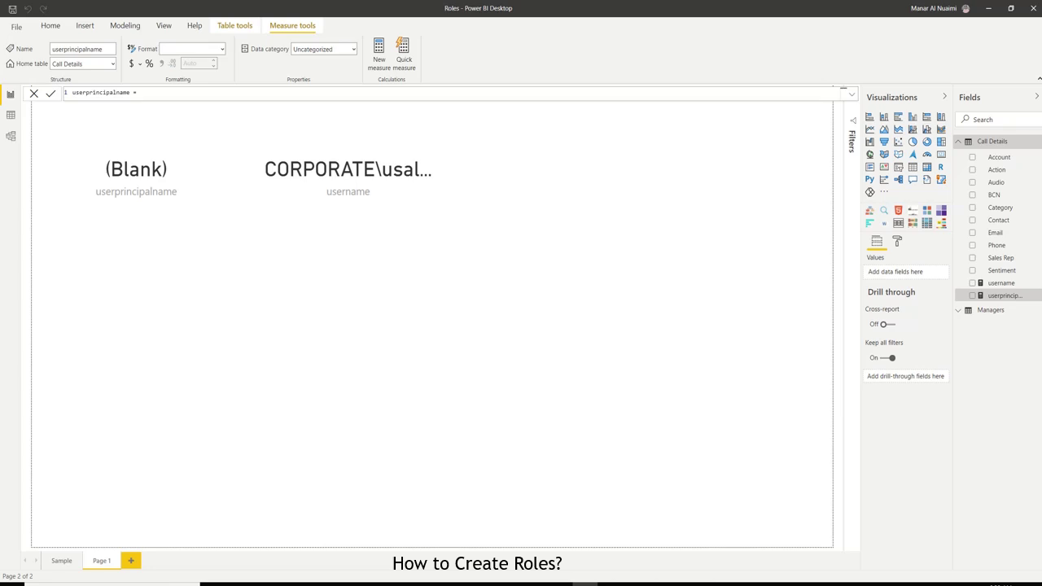
{"action": "type", "text": "userprincipalname(),"}
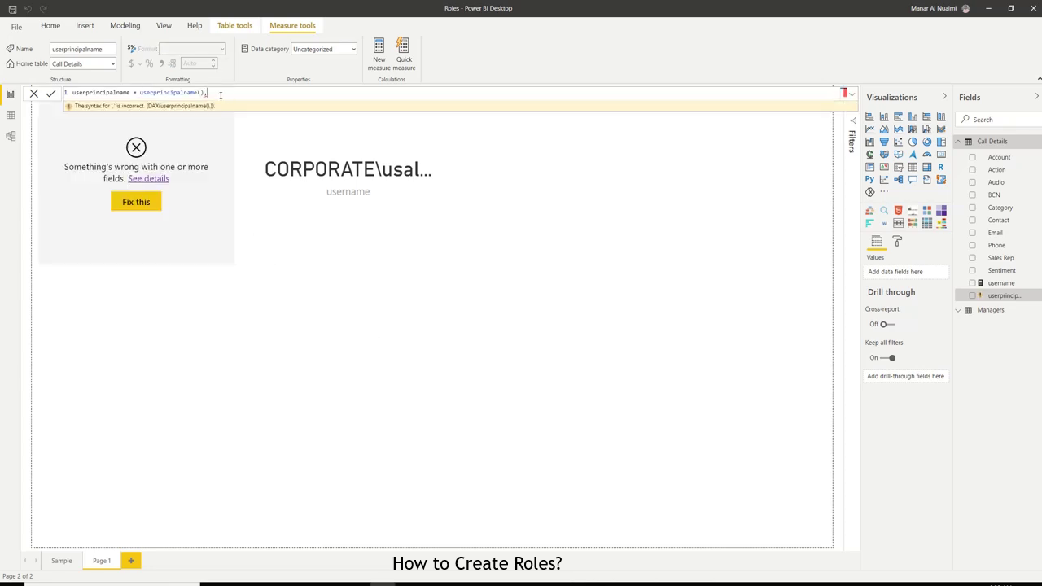
{"action": "key", "text": "BackSpace"}
{"action": "key", "text": "Return"}
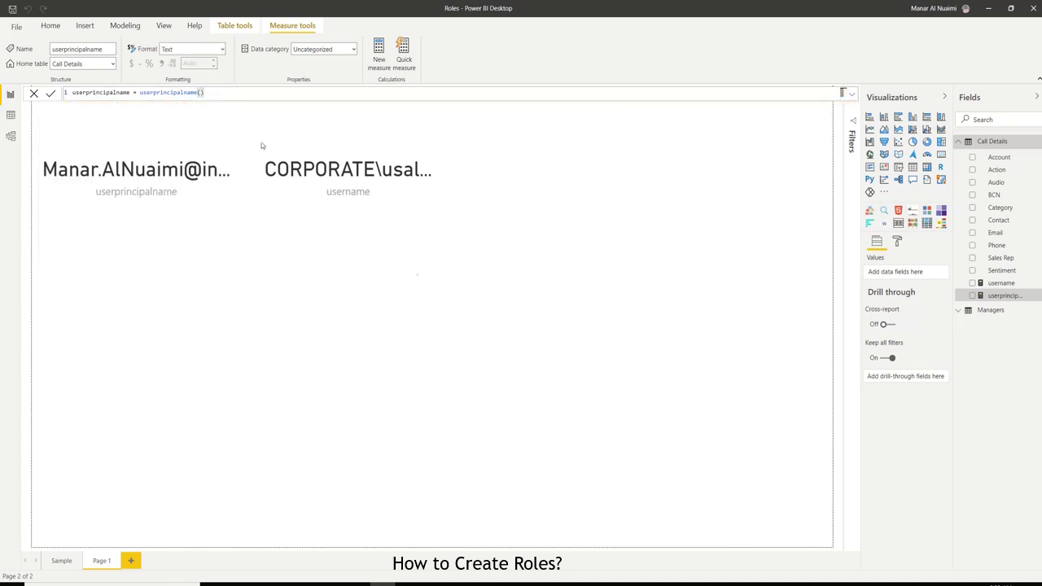
Compare the username() formula with the userprincipalname() formula.
{"action": "left_click", "coordinate": [1000, 283]}
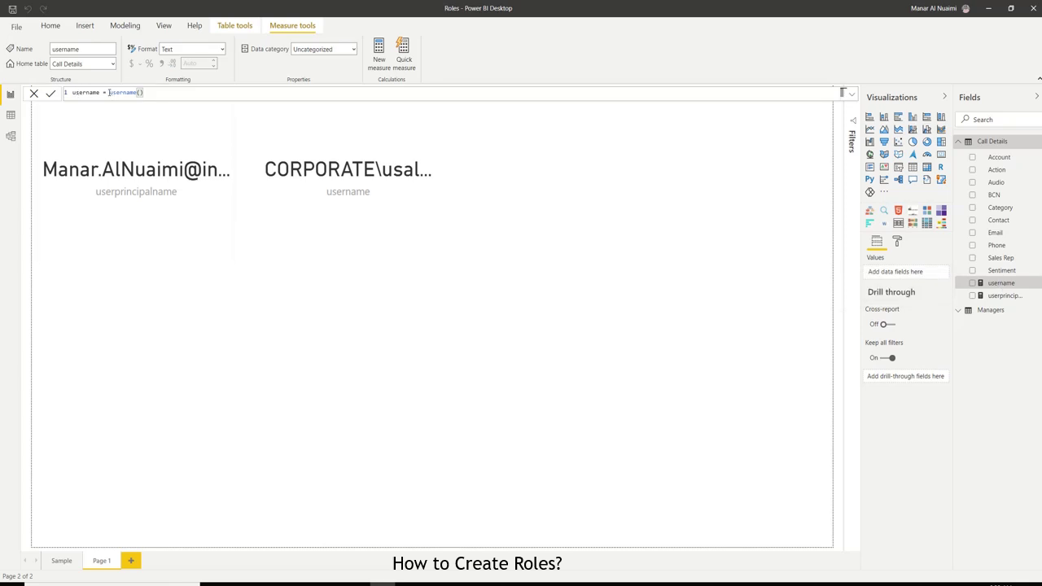
{"action": "left_click_drag", "start_coordinate": [110, 92], "coordinate": [144, 92]}
{"action": "left_click", "coordinate": [1006, 296]}
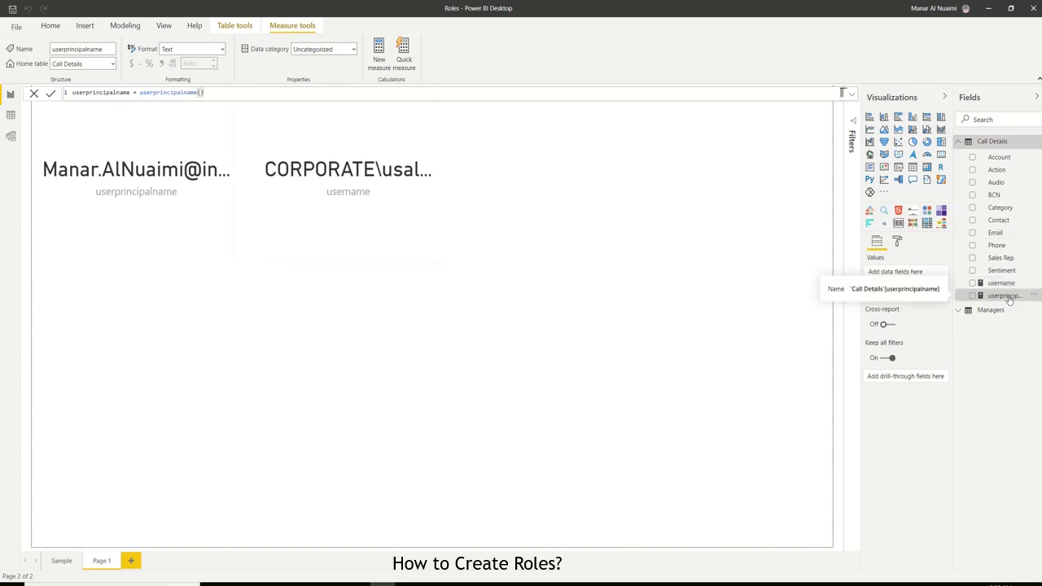
{"action": "left_click_drag", "start_coordinate": [140, 92], "coordinate": [213, 92]}
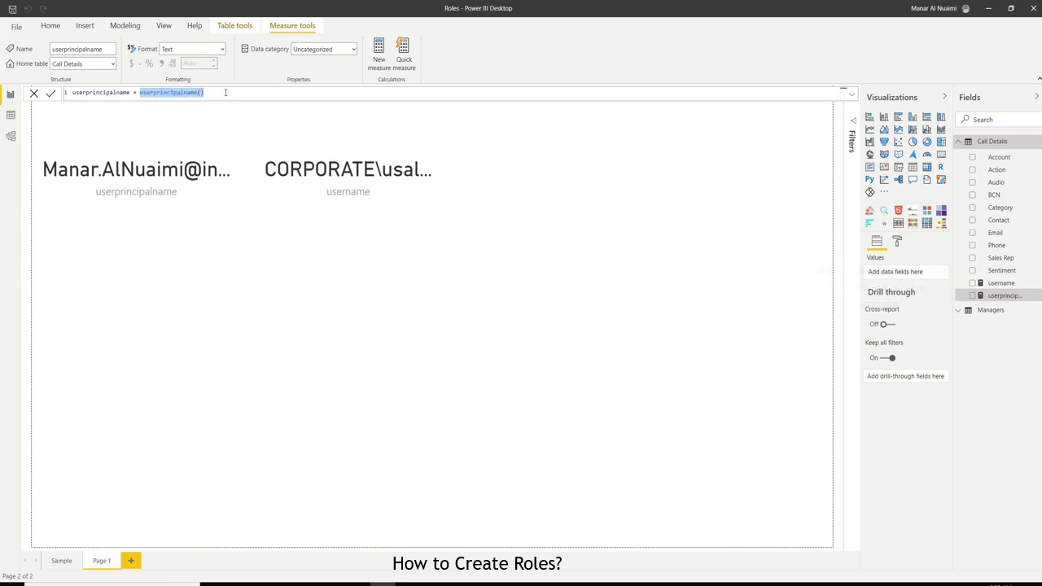
{"action": "left_click", "coordinate": [225, 92]}
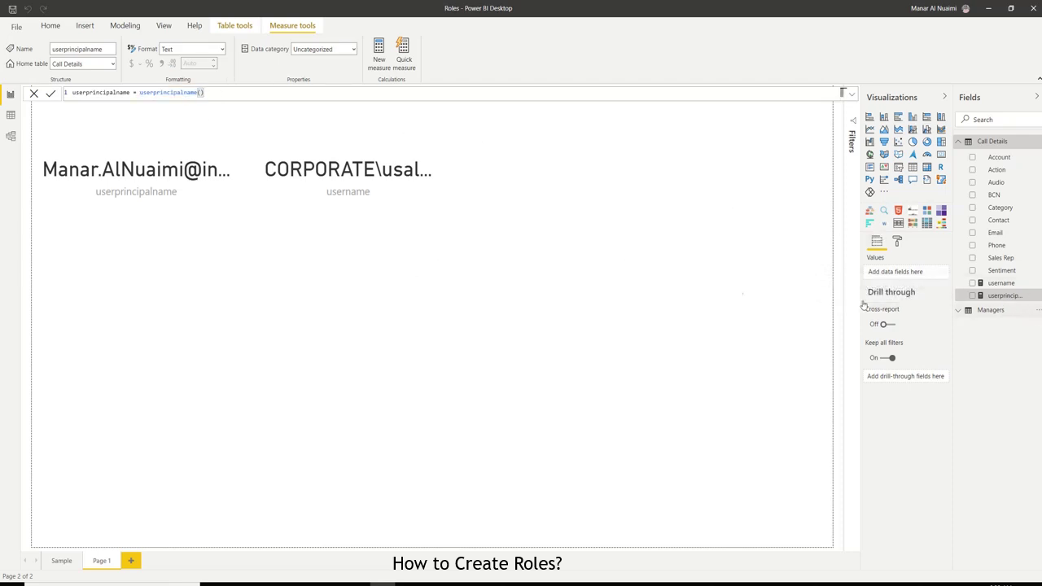
{"action": "left_click", "coordinate": [392, 144]}
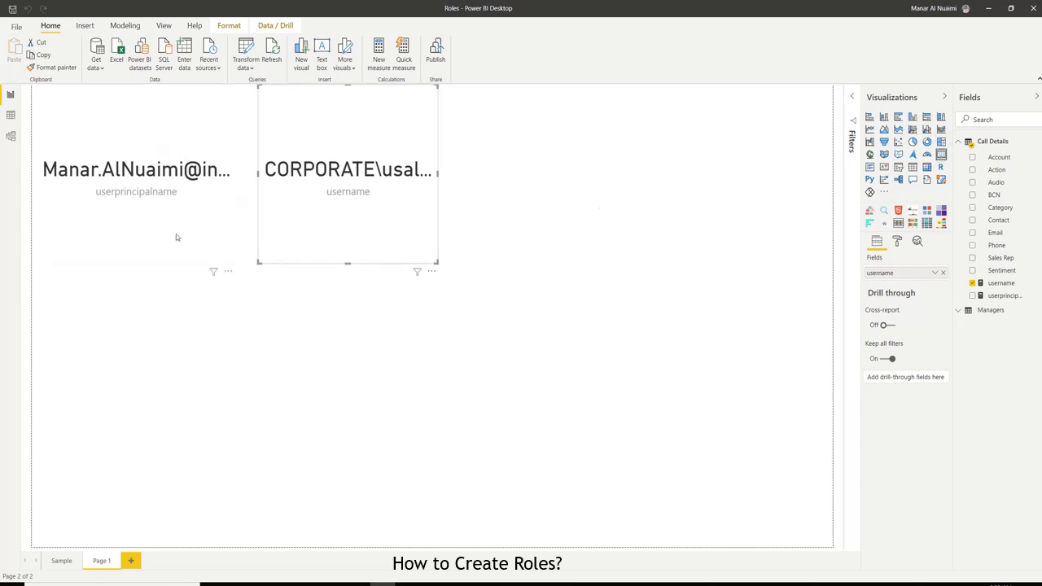
{"action": "left_click", "coordinate": [573, 226]}
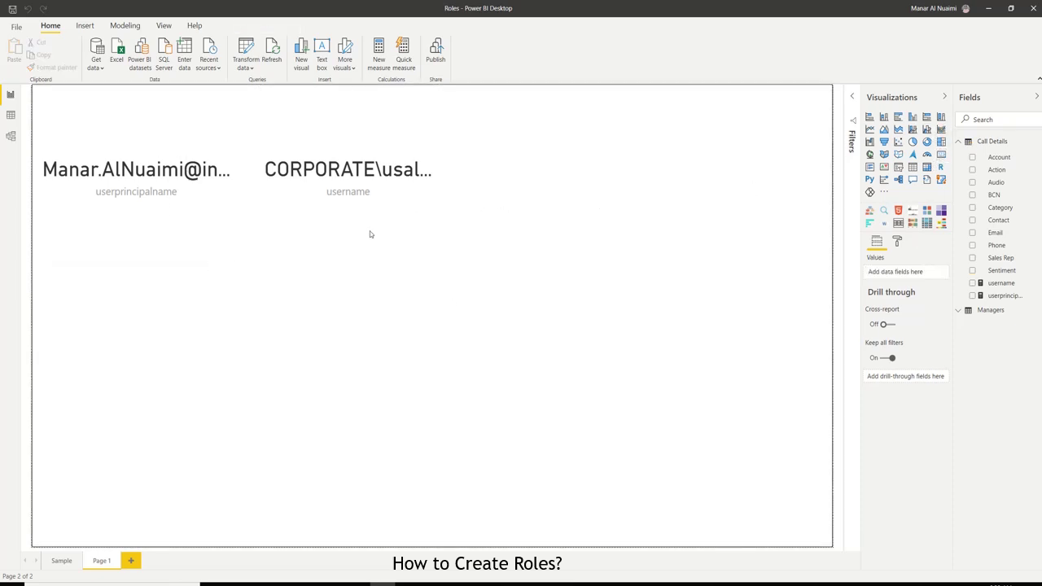
{"action": "left_click", "coordinate": [103, 202]}
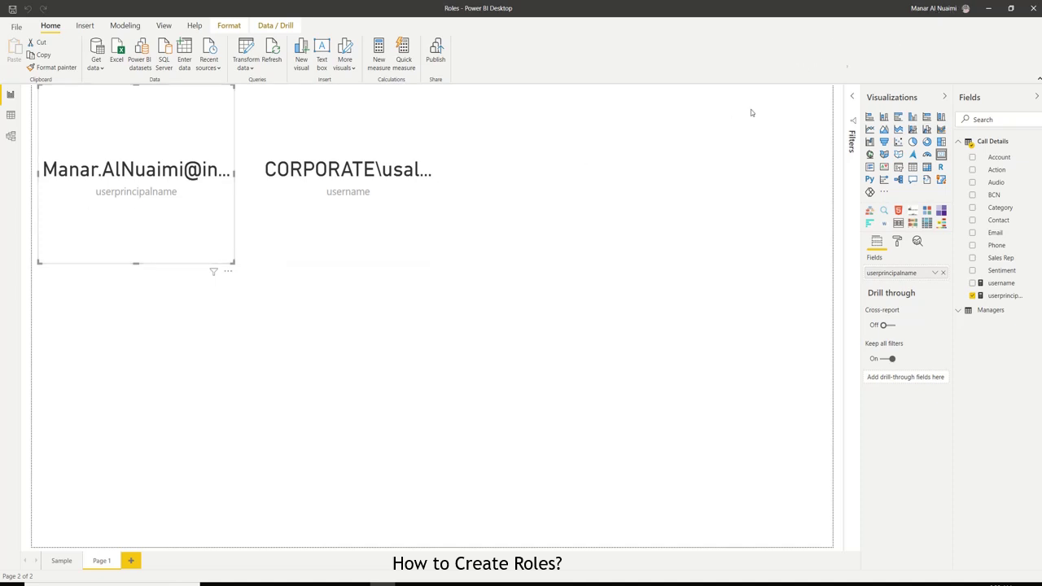
{"action": "left_click", "coordinate": [363, 214]}
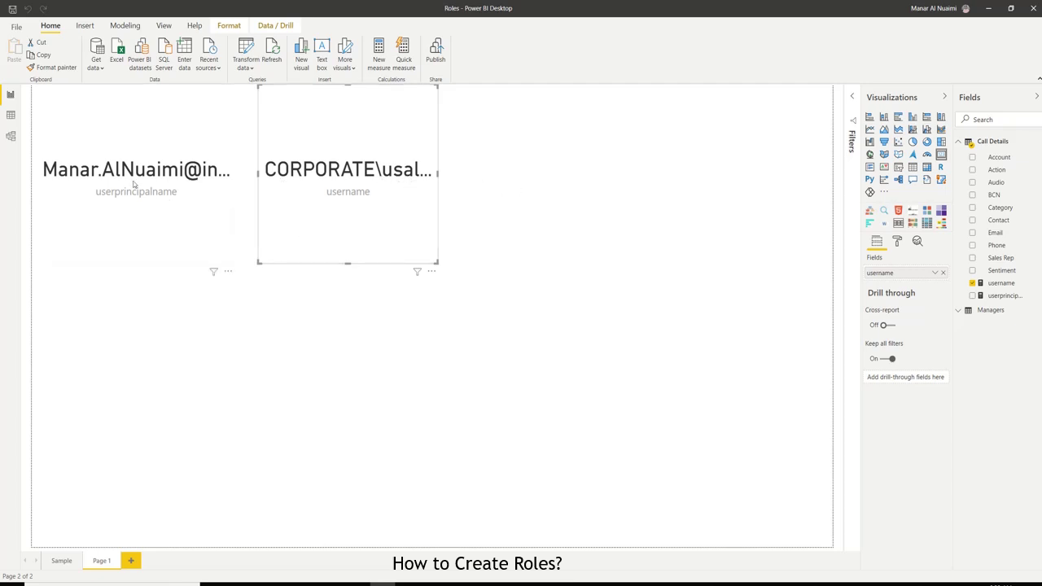
{"action": "left_click", "coordinate": [191, 231]}
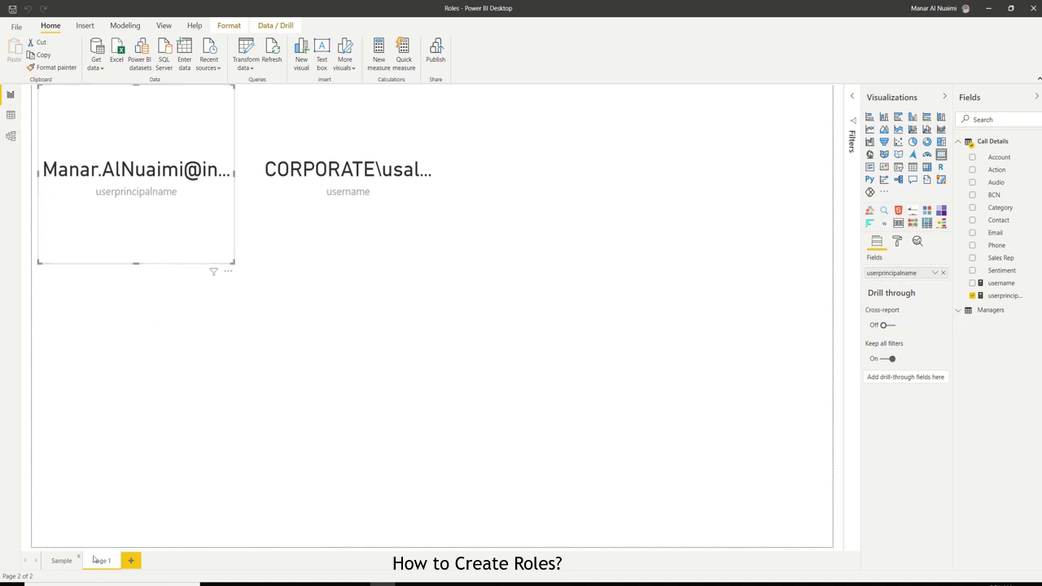
Show the Call Details table's data in Data view, collapsing the Managers table.
{"action": "left_click", "coordinate": [61, 560]}
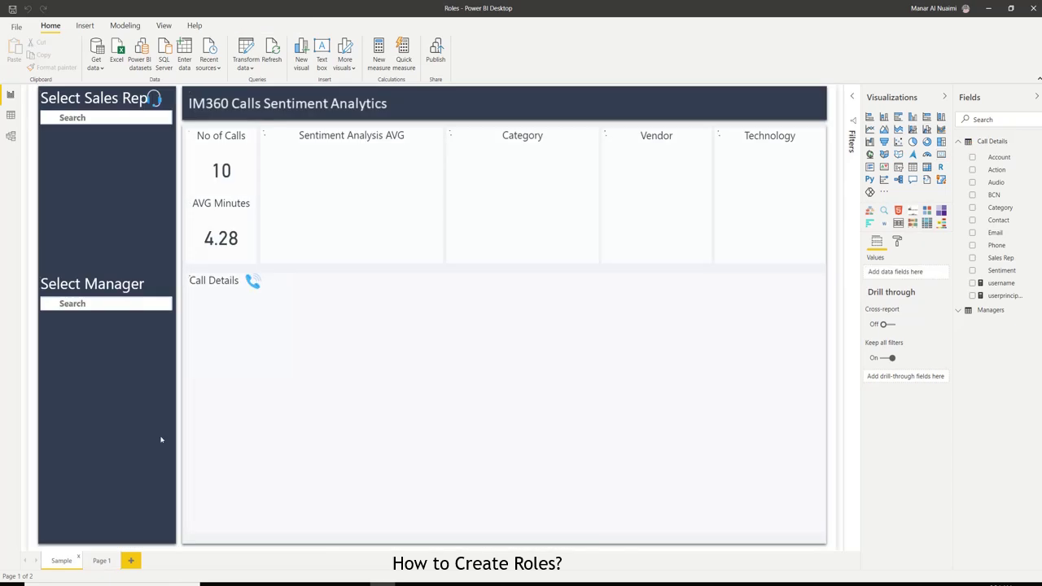
{"action": "left_click", "coordinate": [126, 27]}
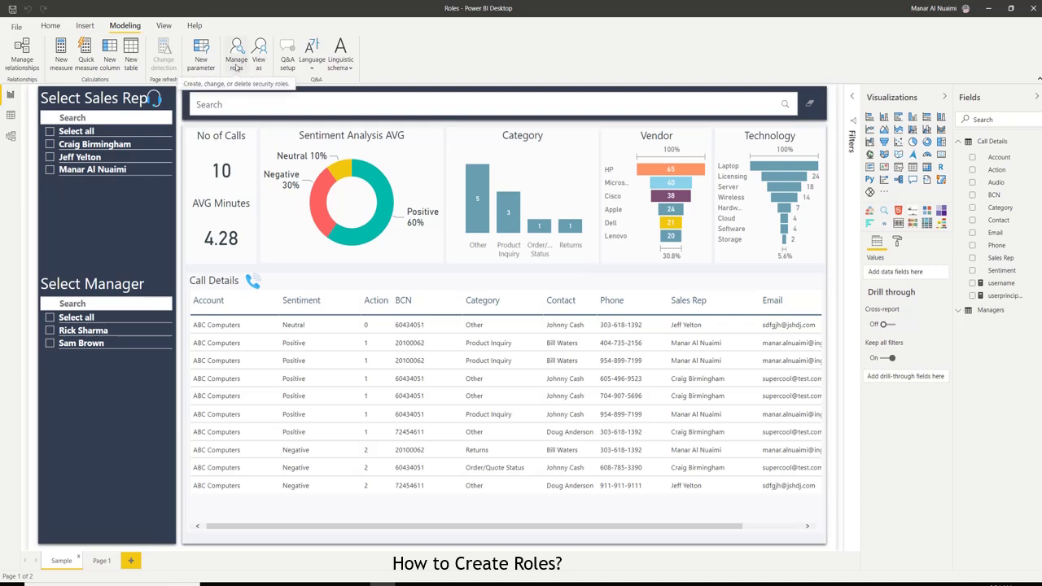
{"action": "left_click", "coordinate": [11, 115]}
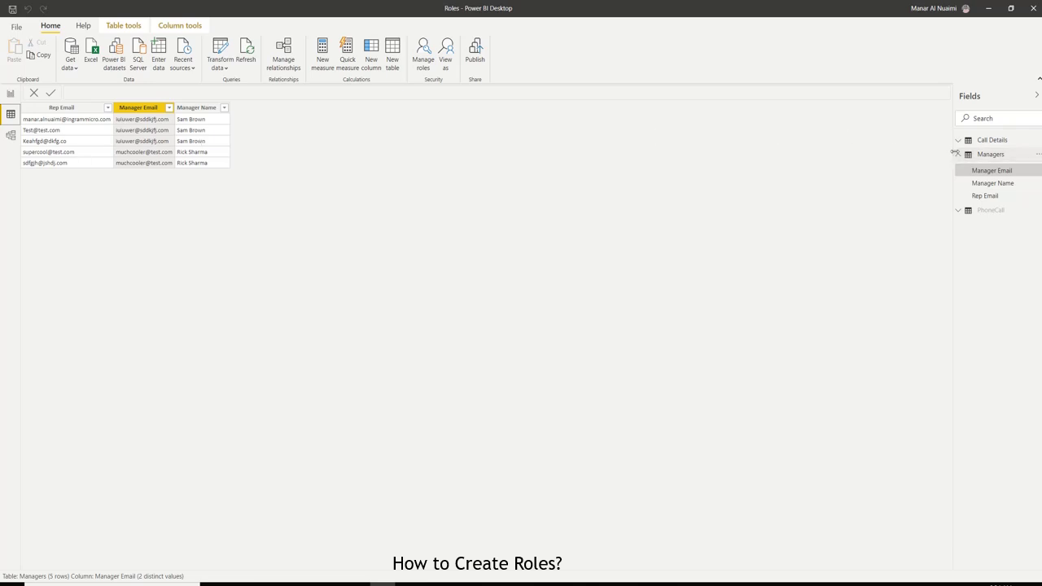
{"action": "left_click", "coordinate": [958, 153]}
{"action": "left_click", "coordinate": [986, 140]}
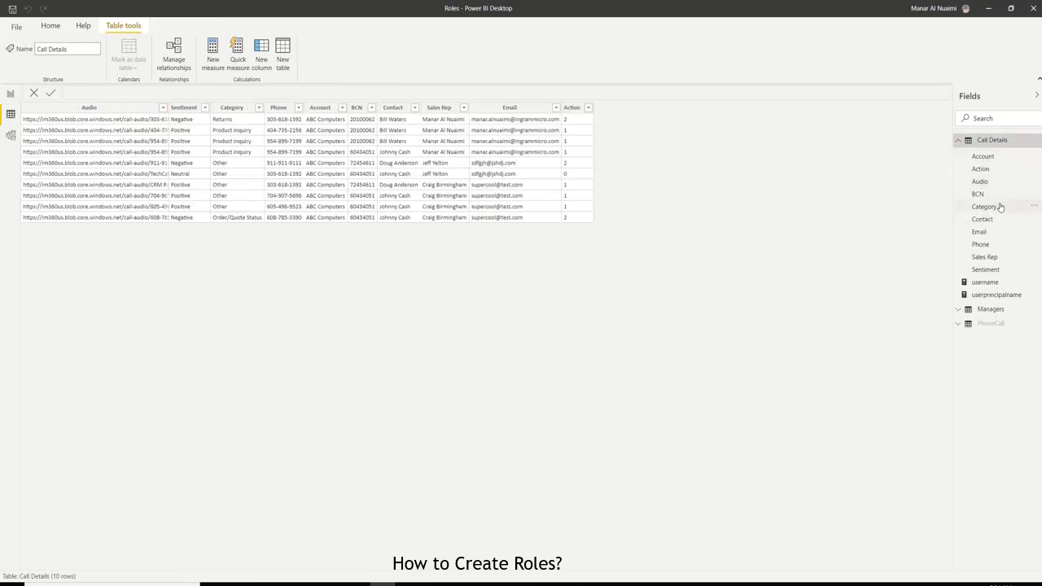
Inspect the Call Details Email column, then return to the report canvas.
{"action": "left_click", "coordinate": [979, 233]}
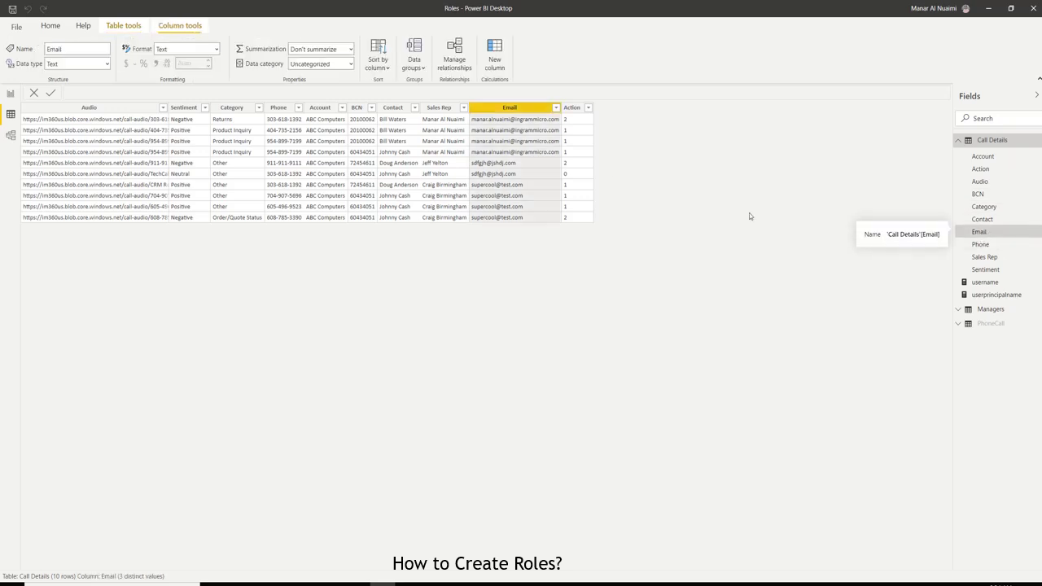
{"action": "double_click", "coordinate": [523, 108]}
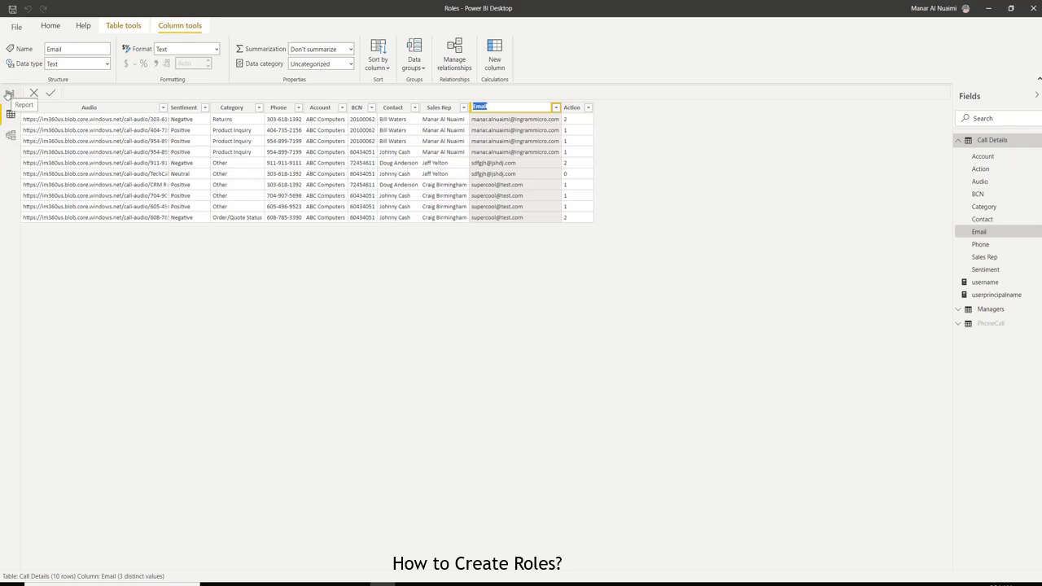
{"action": "left_click", "coordinate": [8, 95]}
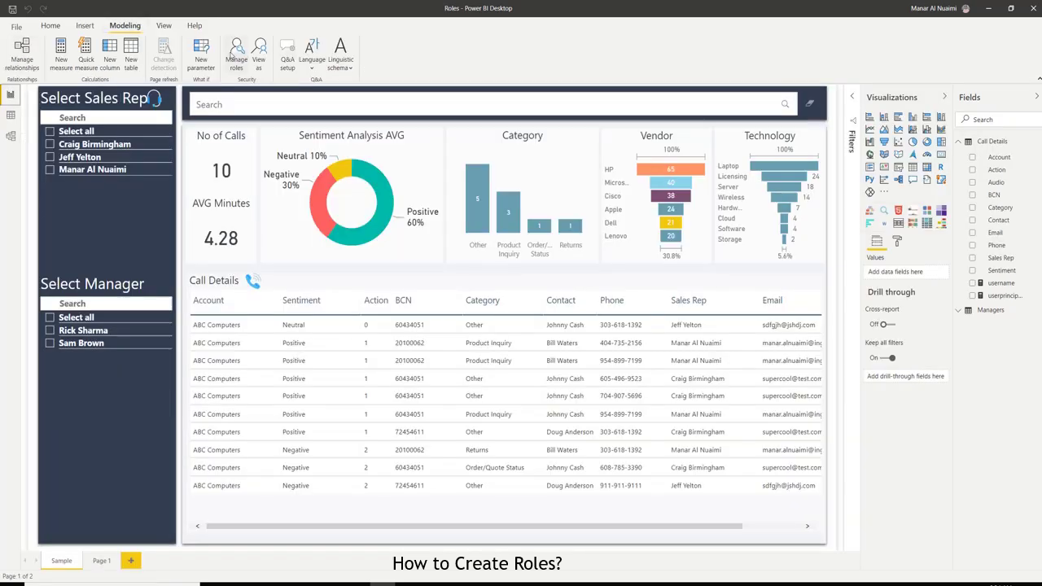
Create and save a User role filtering Call Details with [Email]=[userprincipalname].
{"action": "left_click", "coordinate": [236, 58]}
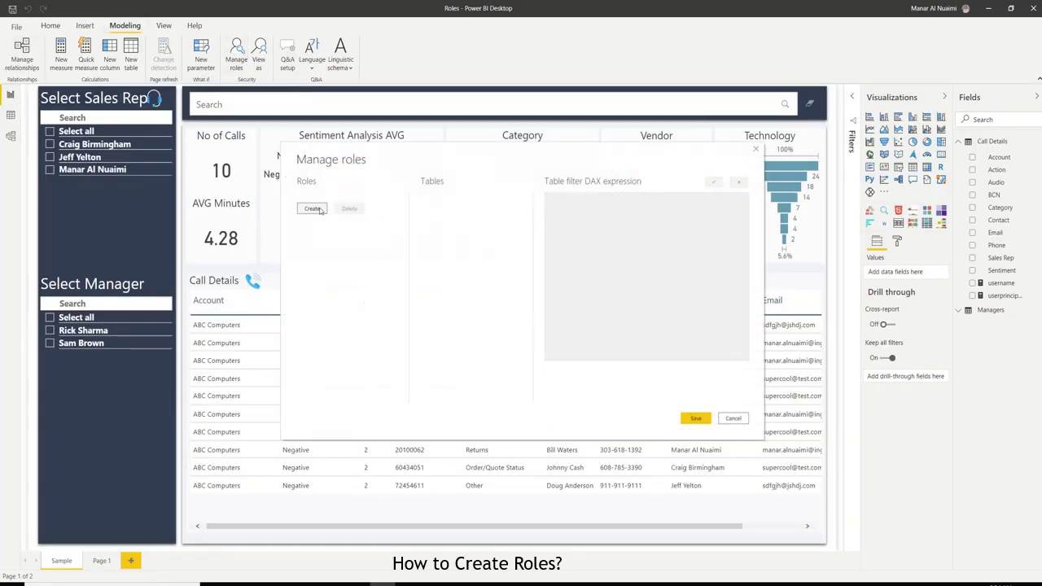
{"action": "left_click", "coordinate": [313, 208]}
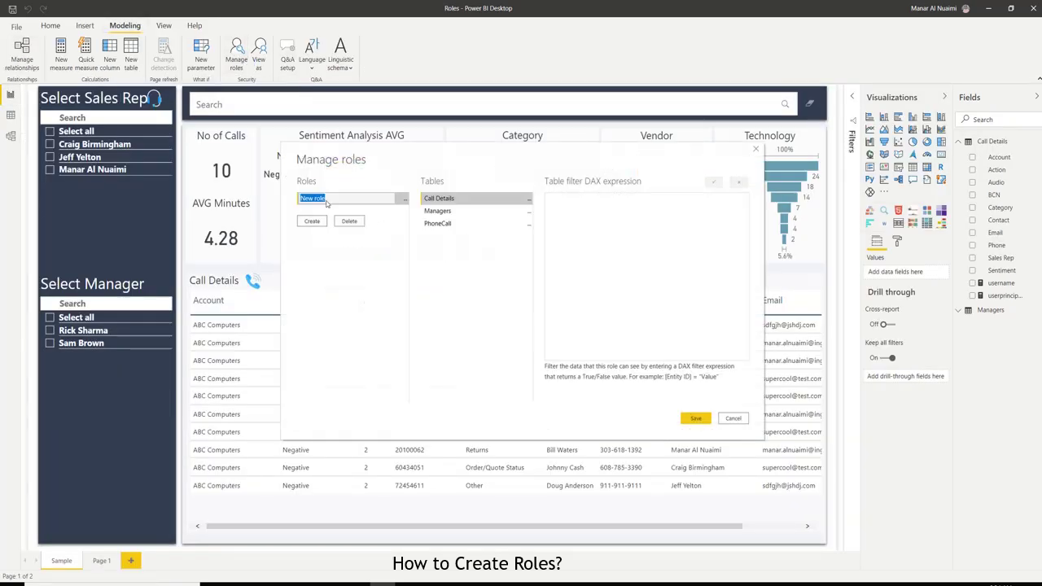
{"action": "type", "text": "User"}
{"action": "left_click", "coordinate": [445, 199]}
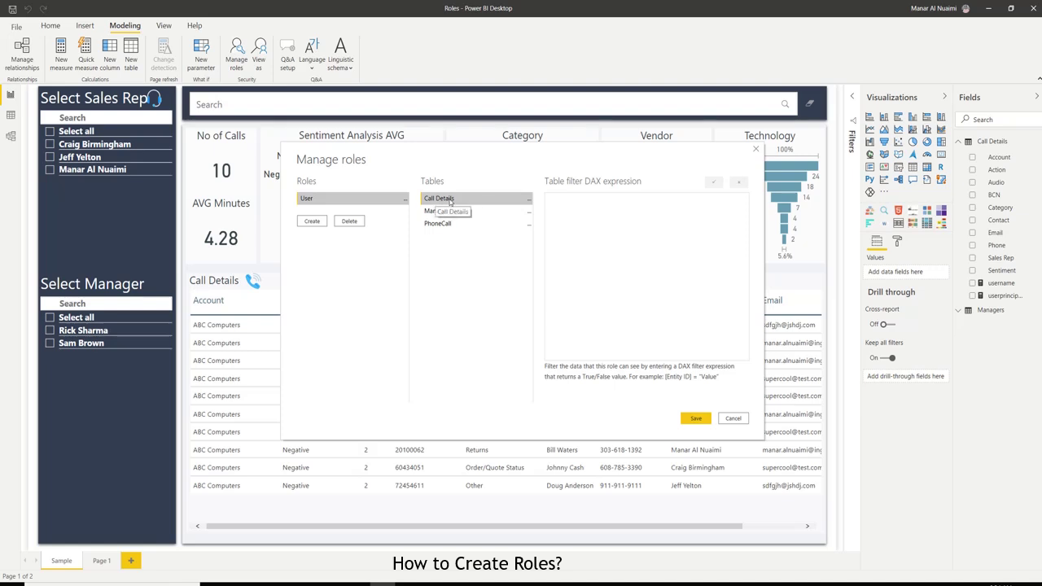
{"action": "left_click", "coordinate": [559, 205]}
{"action": "type", "text": "[Email]="}
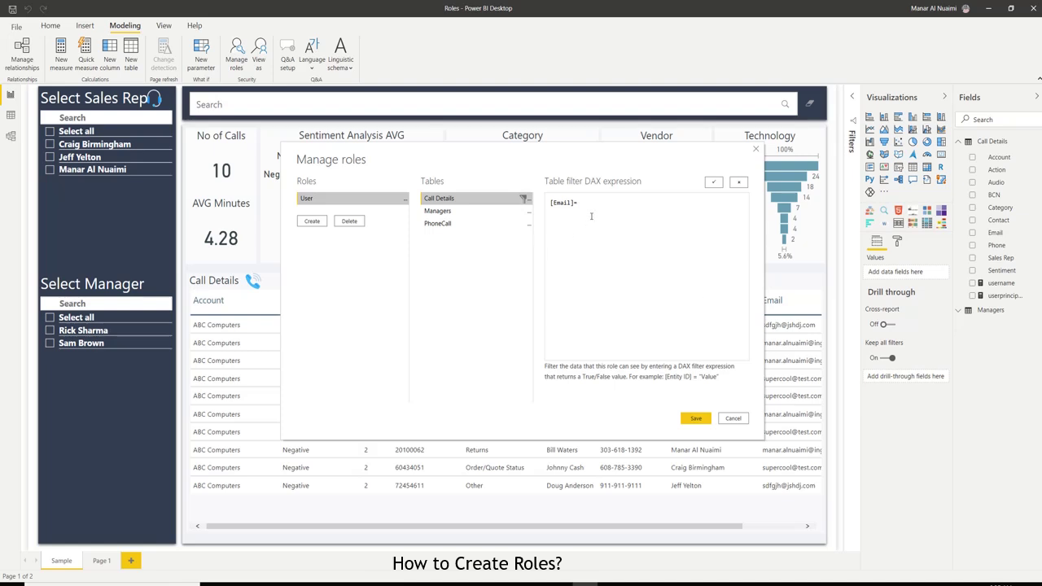
{"action": "type", "text": "[userprincipalname"}
{"action": "left_click", "coordinate": [714, 183]}
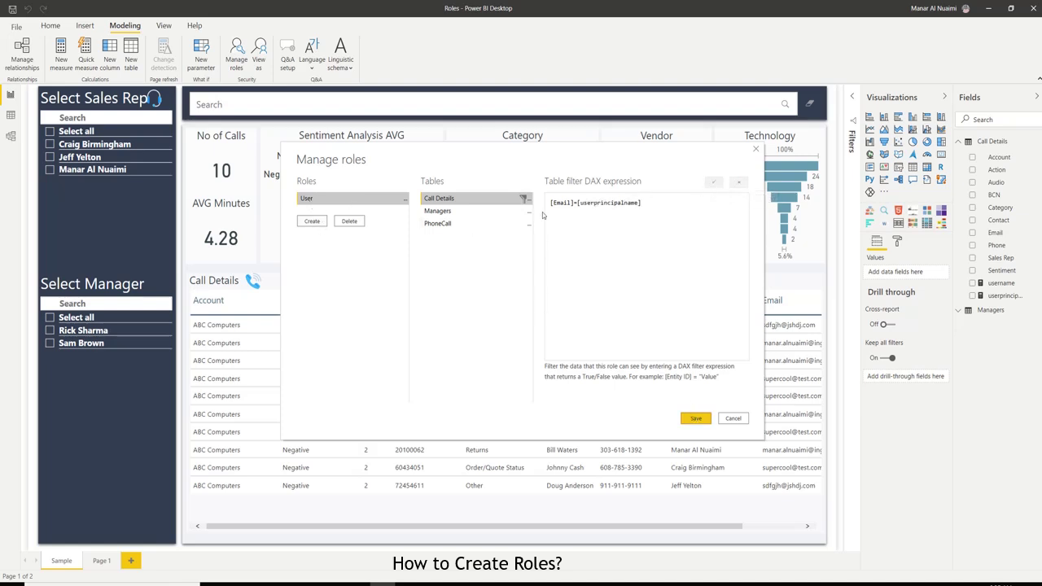
{"action": "left_click", "coordinate": [694, 419]}
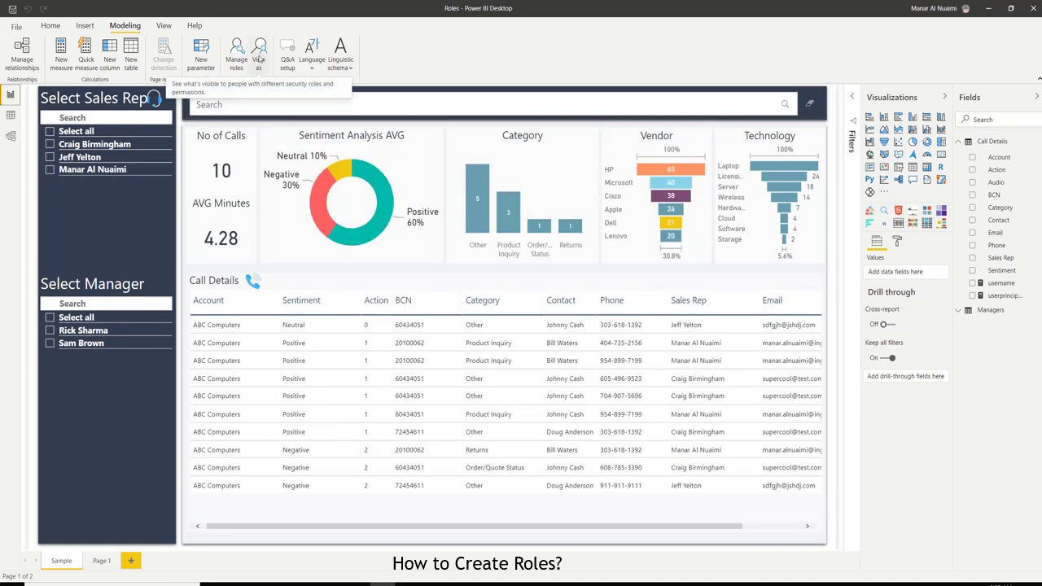
{"action": "left_click", "coordinate": [259, 60]}
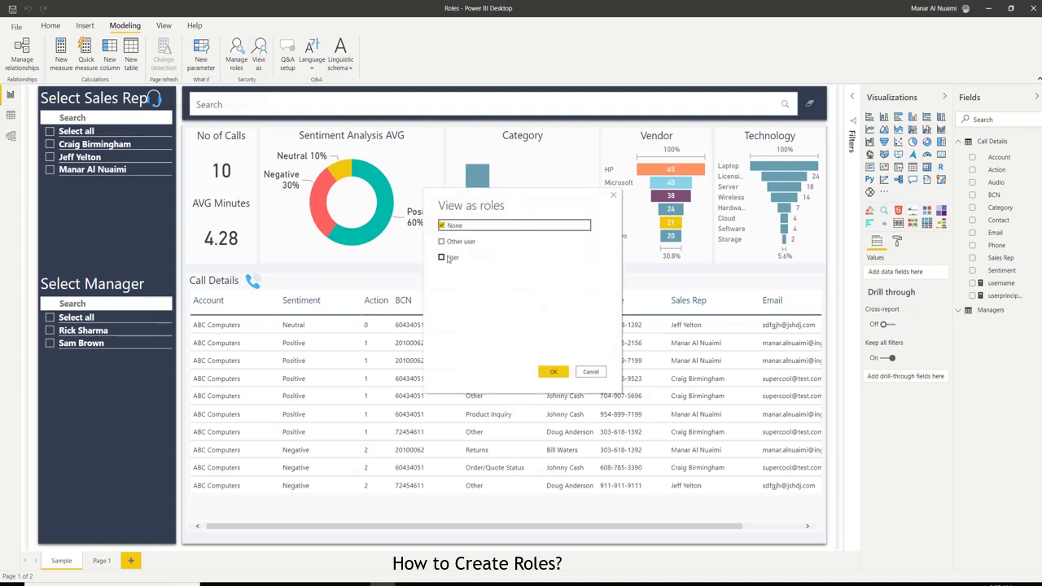
{"action": "left_click", "coordinate": [443, 258]}
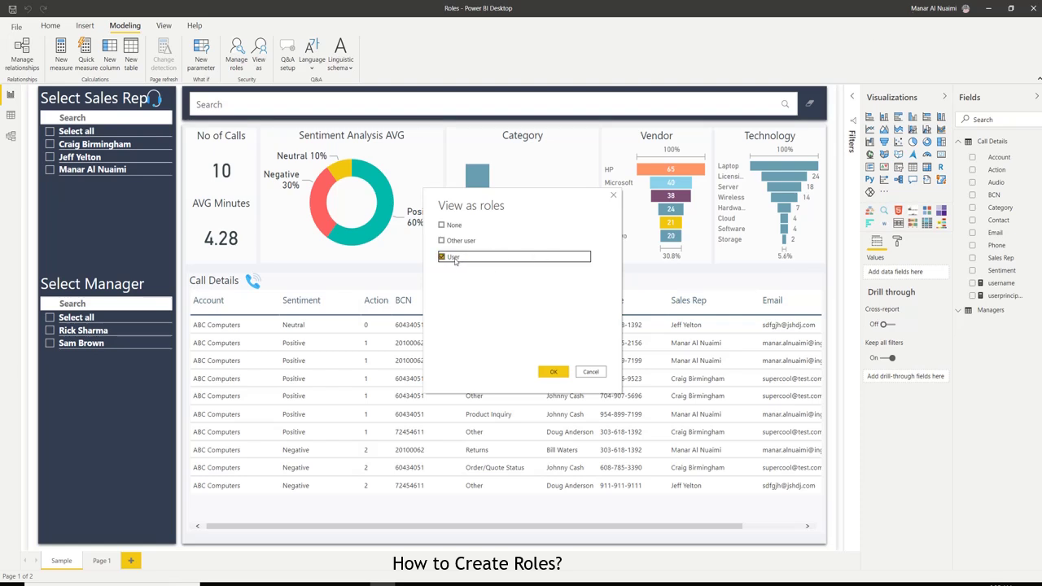
{"action": "left_click", "coordinate": [555, 373]}
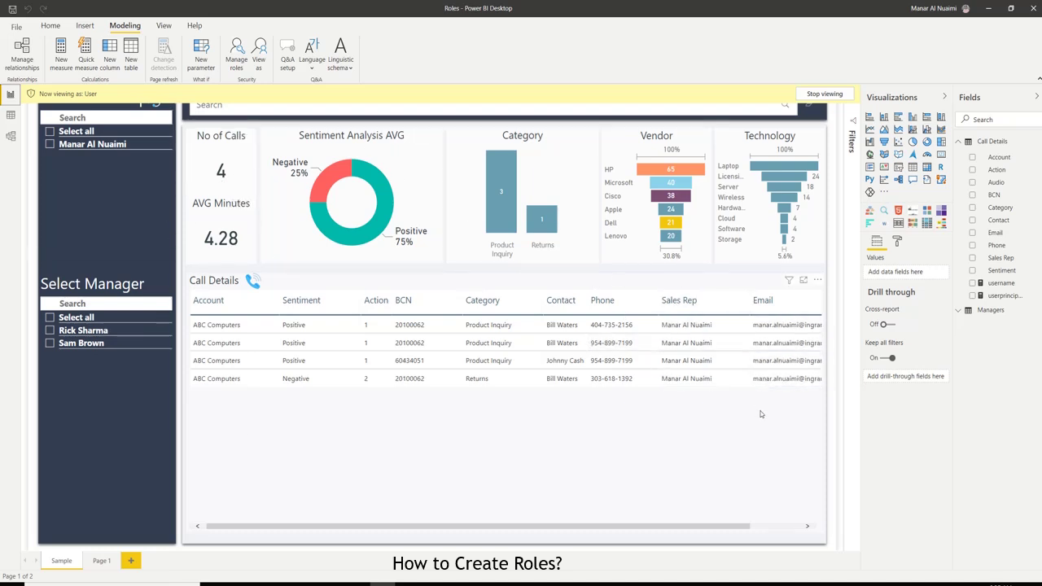
{"action": "left_click", "coordinate": [257, 59]}
{"action": "left_click", "coordinate": [447, 259]}
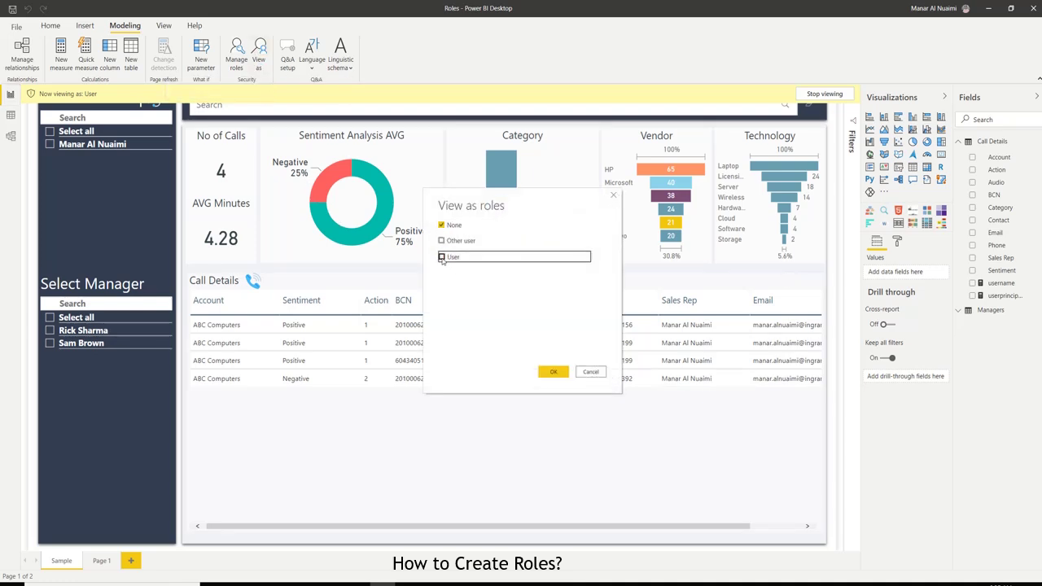
{"action": "left_click", "coordinate": [555, 373]}
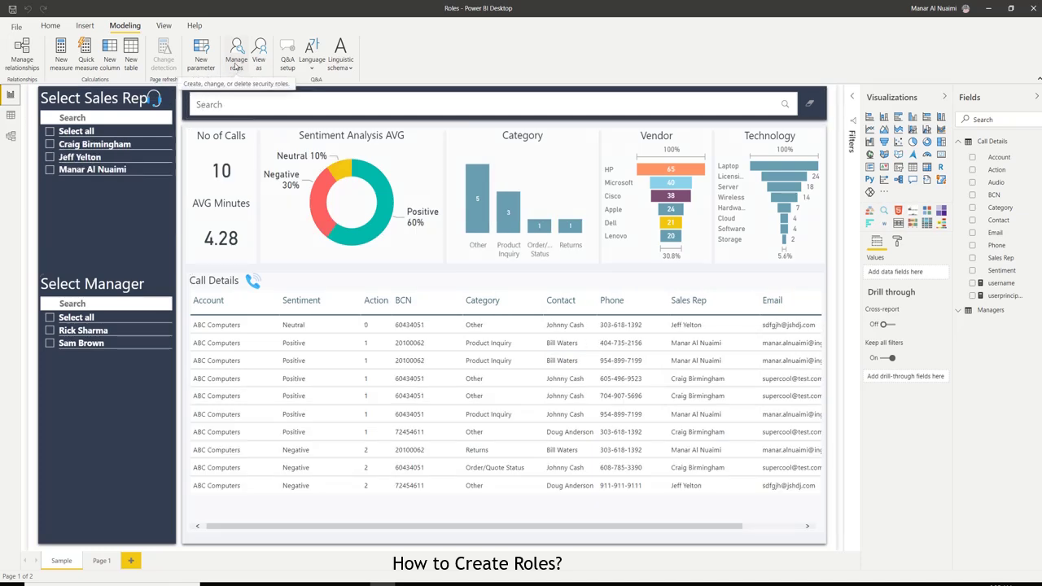
View the Managers table data and check the Rep Email and Manager Email column names.
{"action": "left_click", "coordinate": [10, 117]}
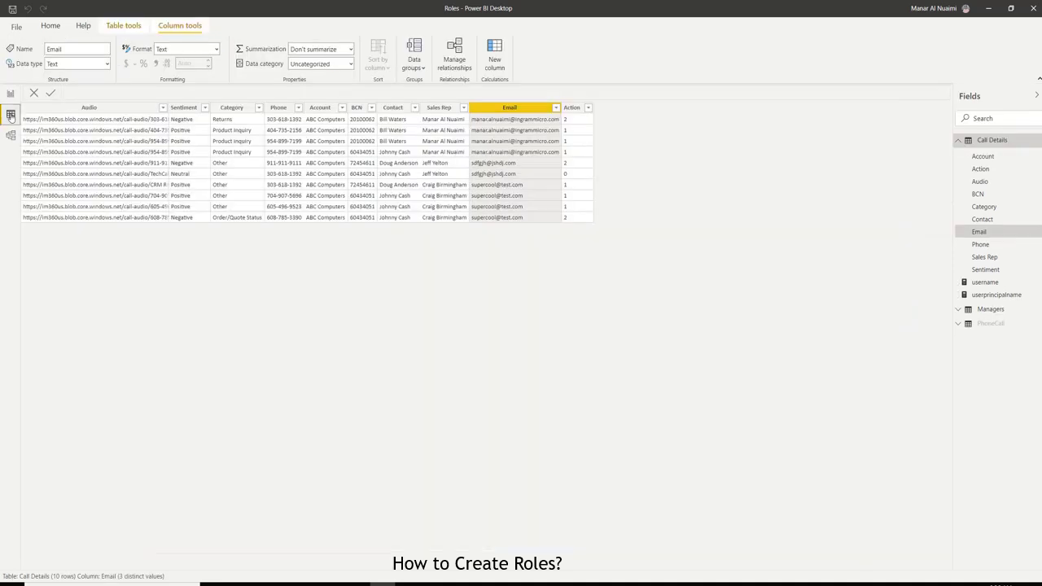
{"action": "left_click", "coordinate": [990, 142]}
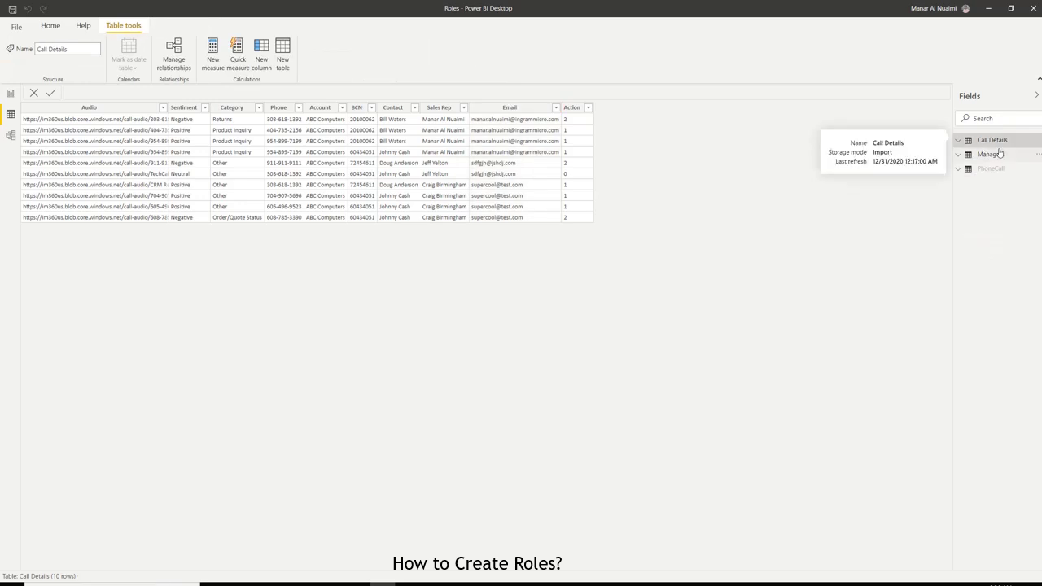
{"action": "left_click", "coordinate": [992, 155]}
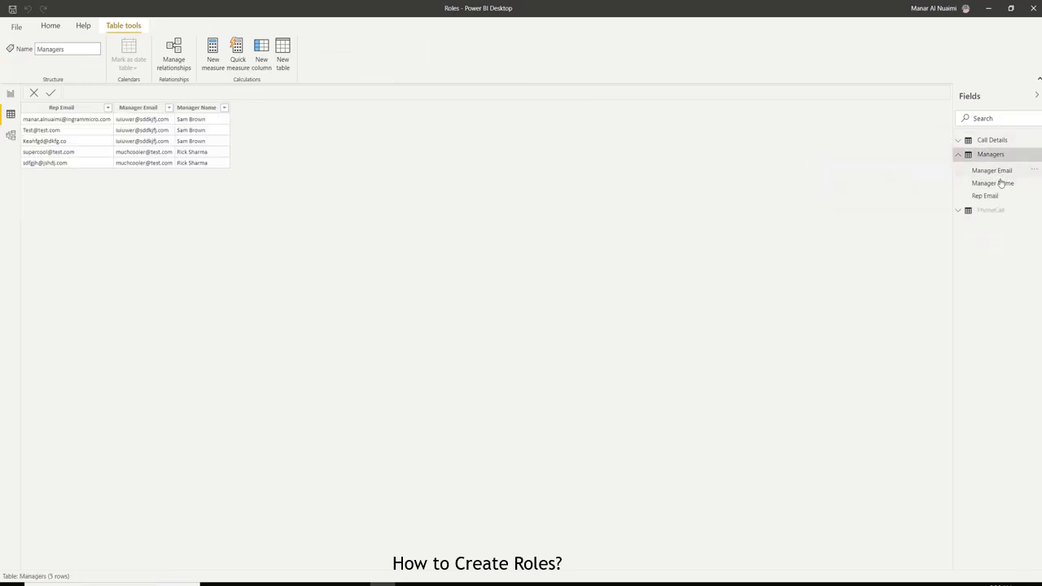
{"action": "left_click", "coordinate": [987, 197]}
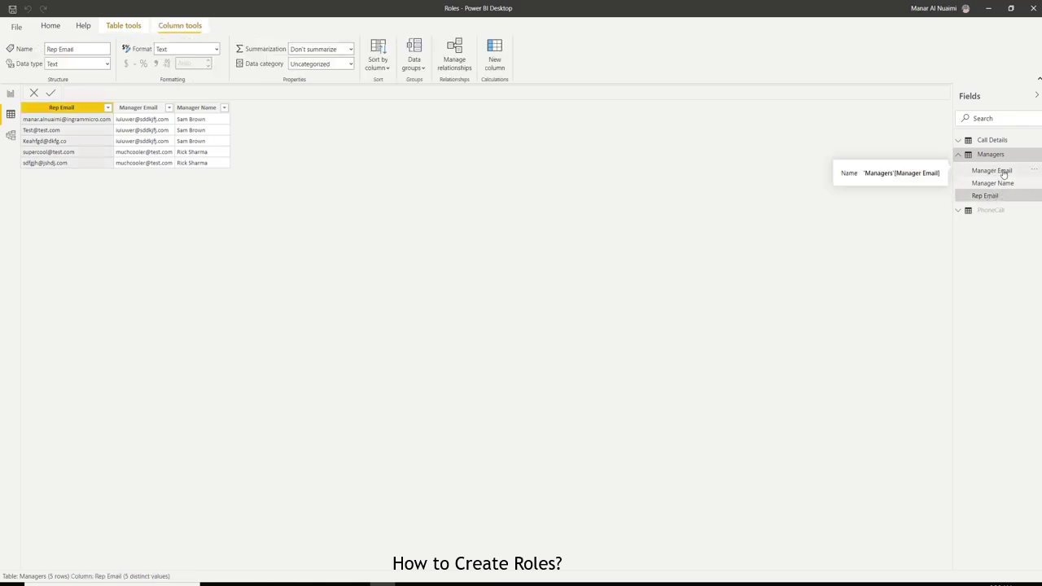
{"action": "left_click", "coordinate": [159, 122]}
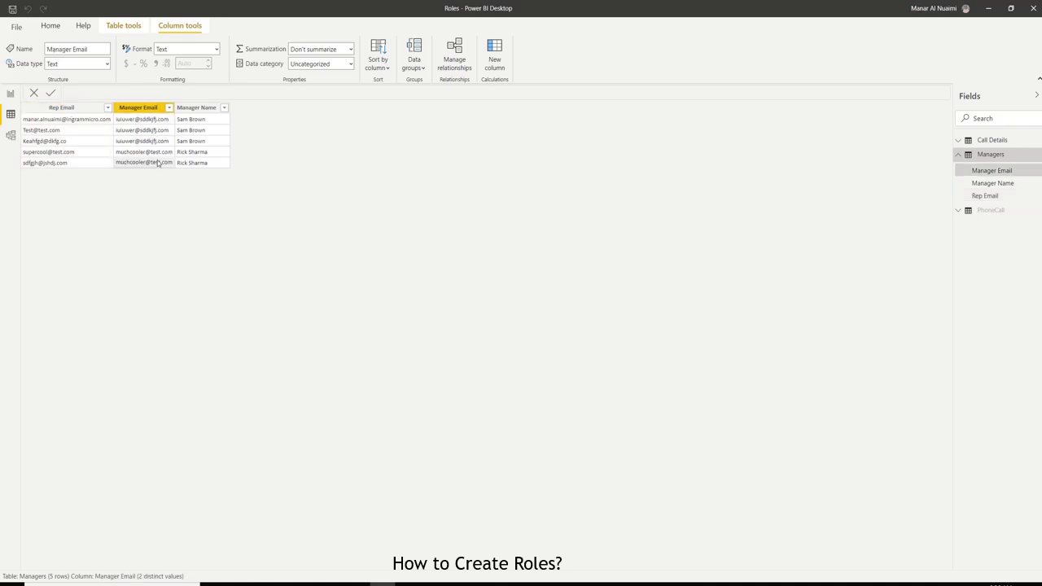
{"action": "left_click", "coordinate": [11, 93]}
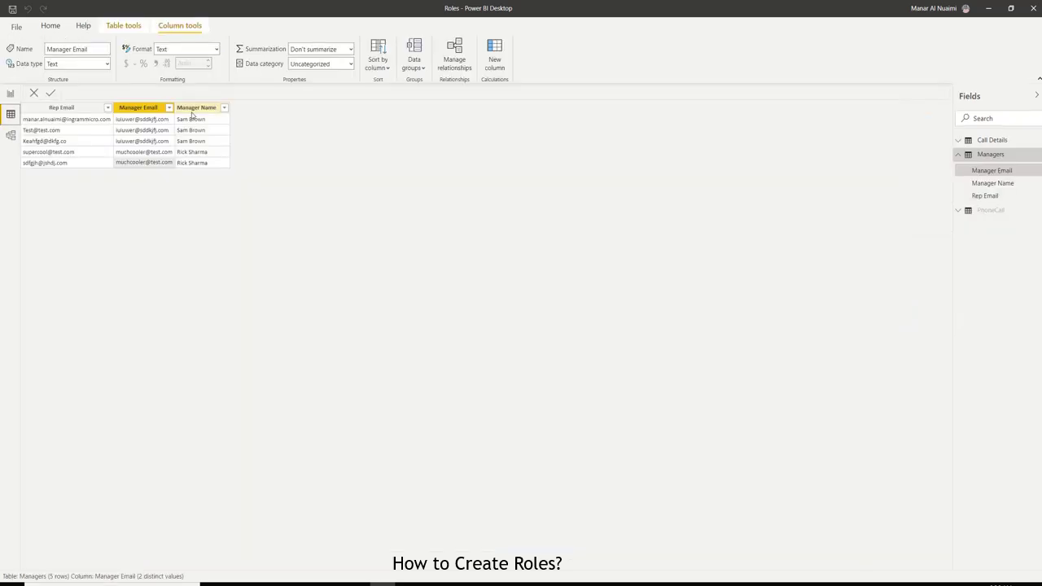
{"action": "left_click", "coordinate": [11, 114]}
{"action": "double_click", "coordinate": [144, 111]}
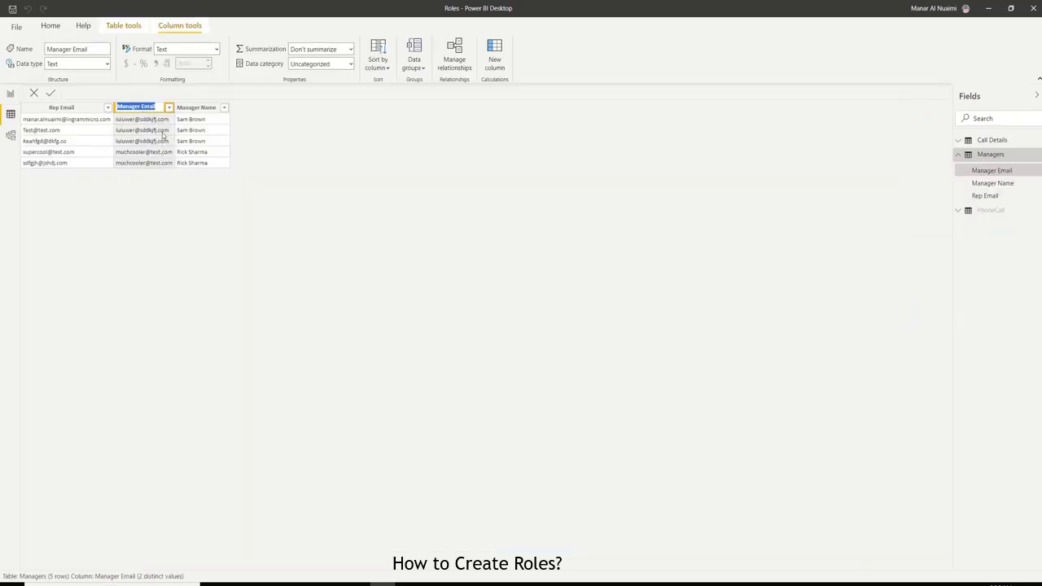
Create a Manager role filtering the Managers table with [Manager Email]=[userprincipalname].
{"action": "left_click", "coordinate": [11, 94]}
{"action": "left_click", "coordinate": [237, 57]}
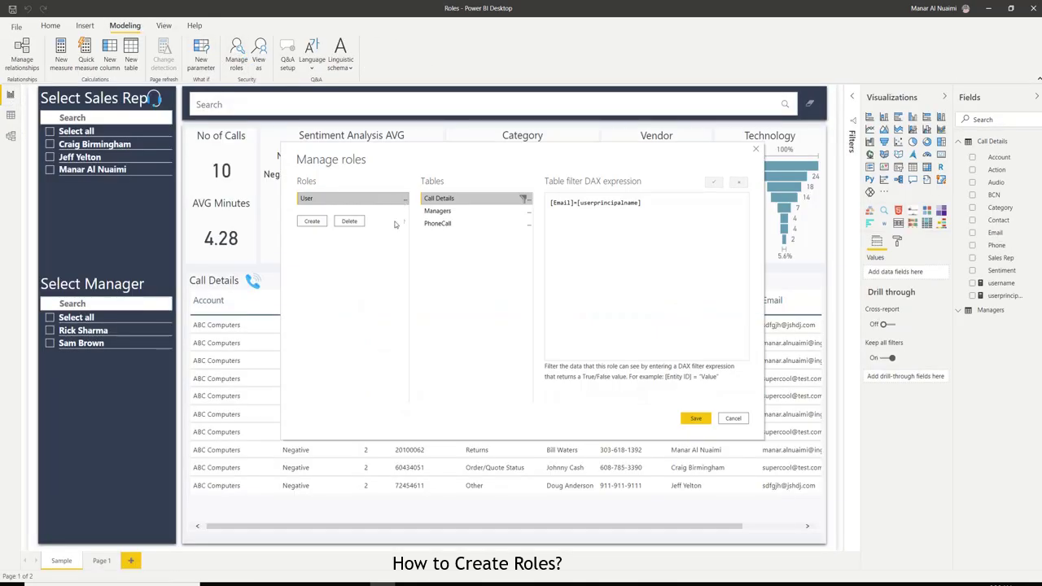
{"action": "left_click", "coordinate": [313, 232]}
{"action": "type", "text": "Manager"}
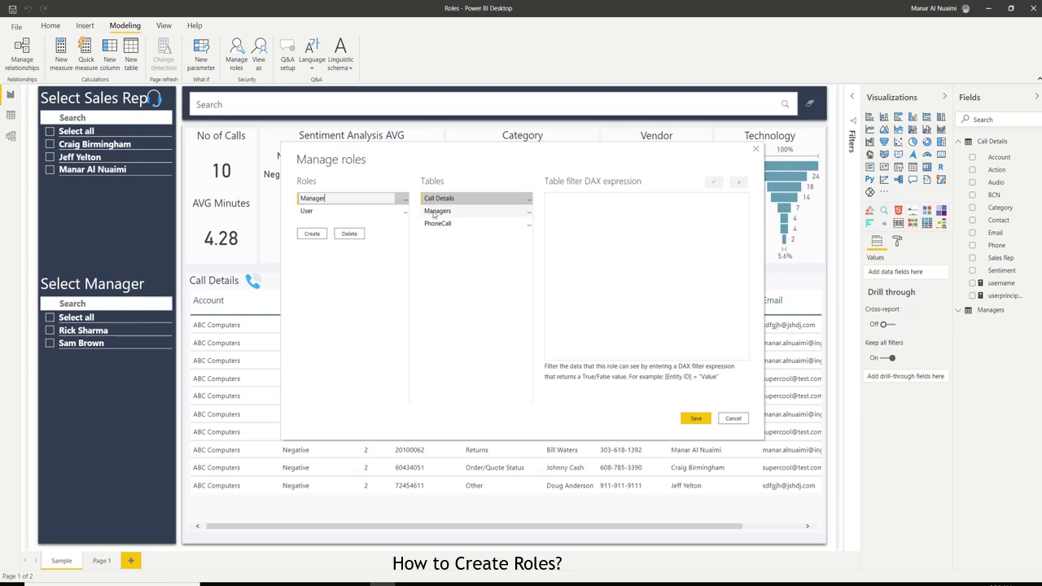
{"action": "left_click", "coordinate": [457, 201]}
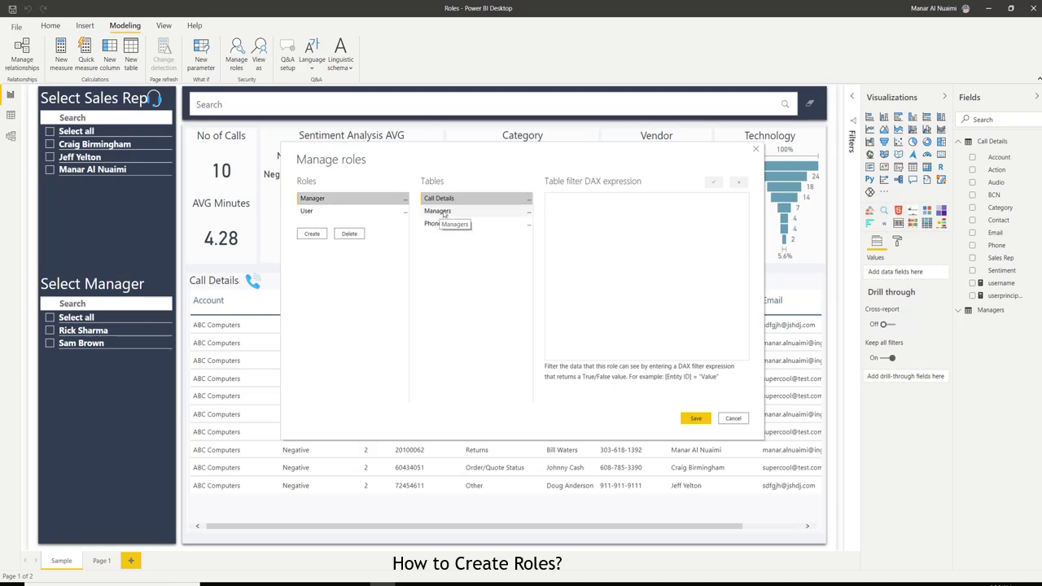
{"action": "left_click", "coordinate": [440, 213]}
{"action": "left_click", "coordinate": [574, 211]}
{"action": "type", "text": "["}
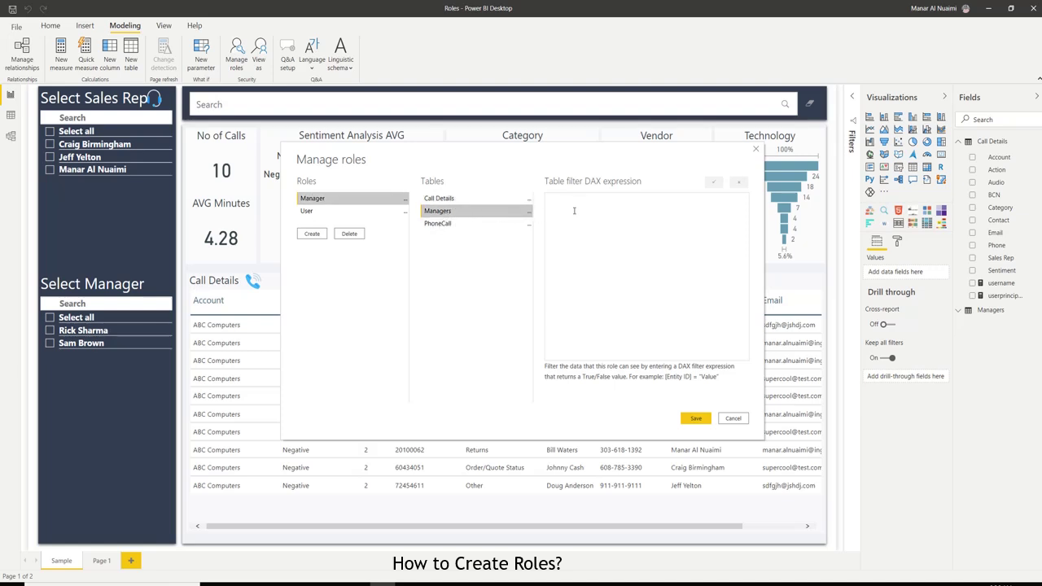
{"action": "type", "text": "Manager Email]=[userprincipalname"}
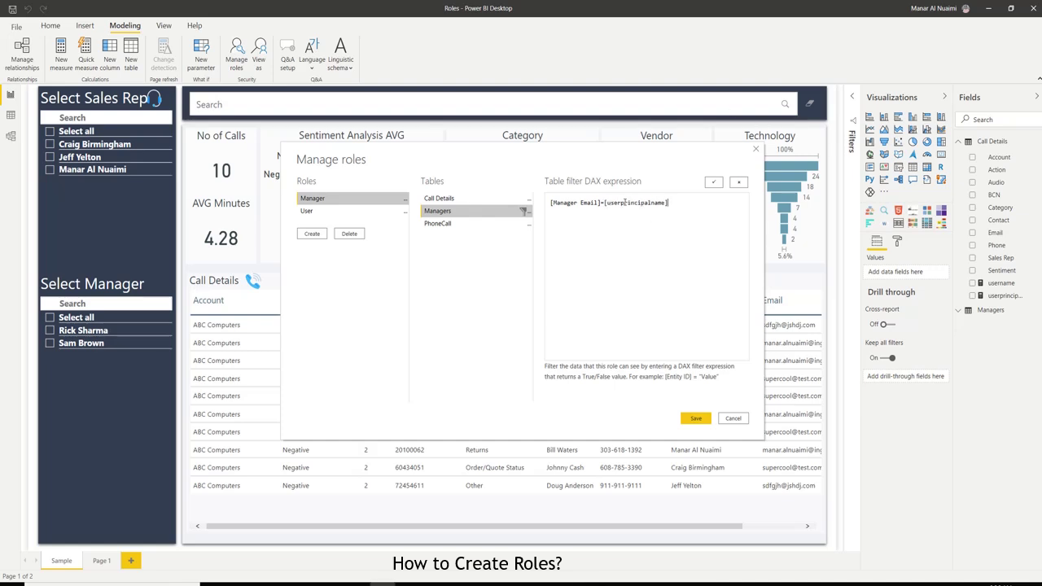
{"action": "left_click", "coordinate": [714, 182]}
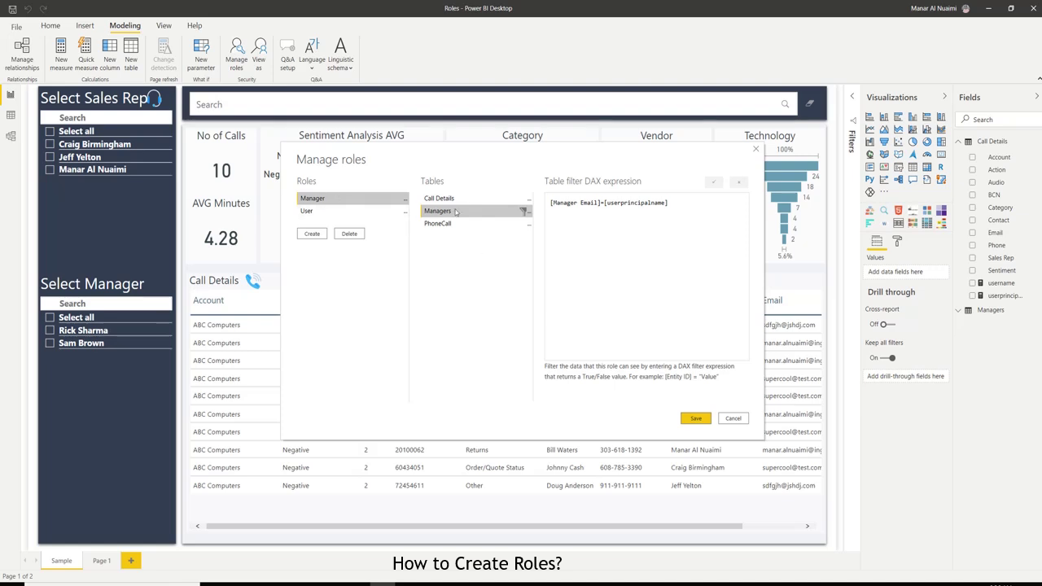
Add an unfiltered Admin role and save all three roles.
{"action": "left_click", "coordinate": [313, 234]}
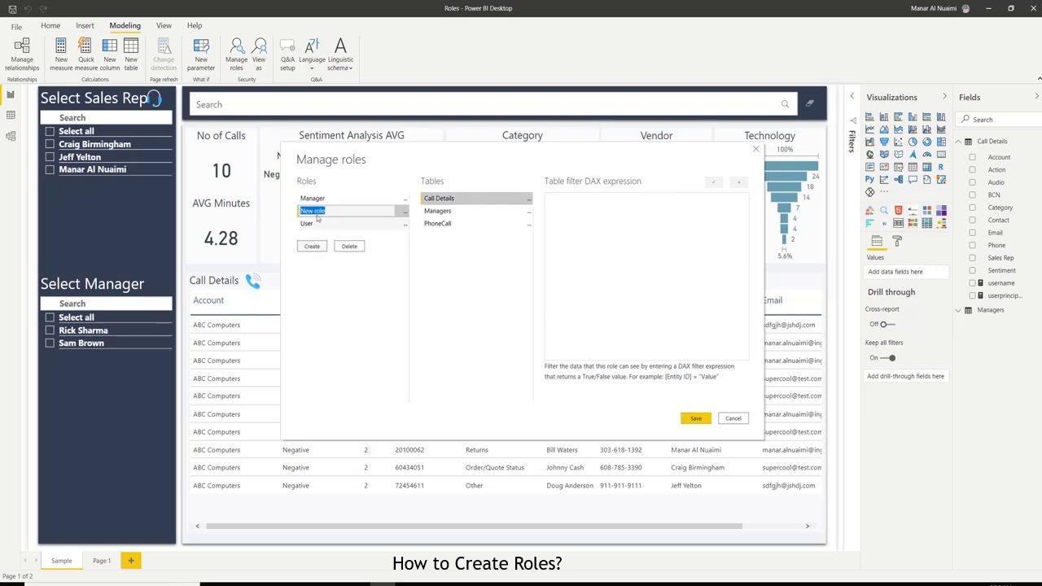
{"action": "type", "text": "Admin"}
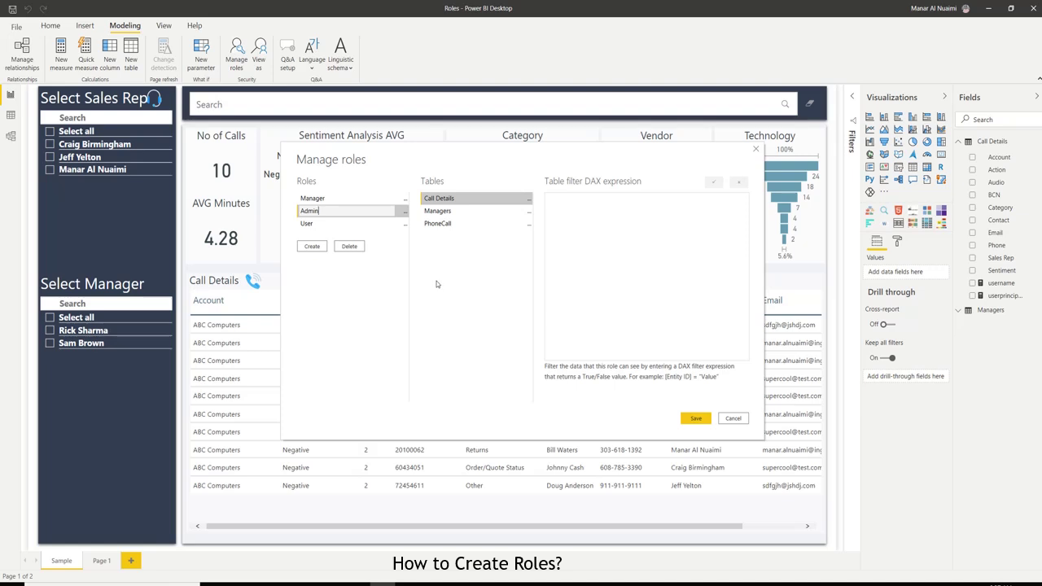
{"action": "left_click", "coordinate": [299, 211]}
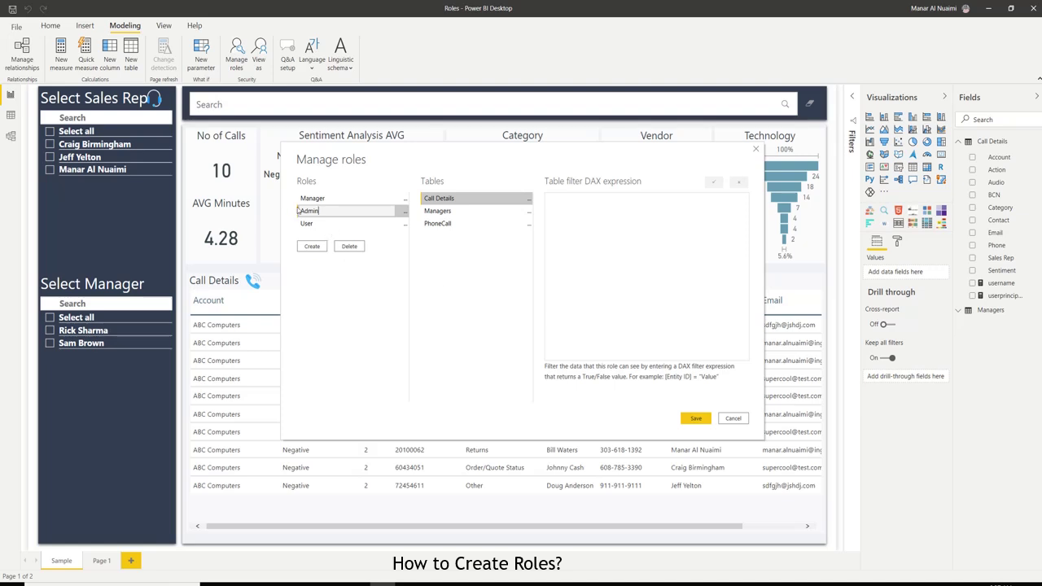
{"action": "left_click", "coordinate": [697, 418]}
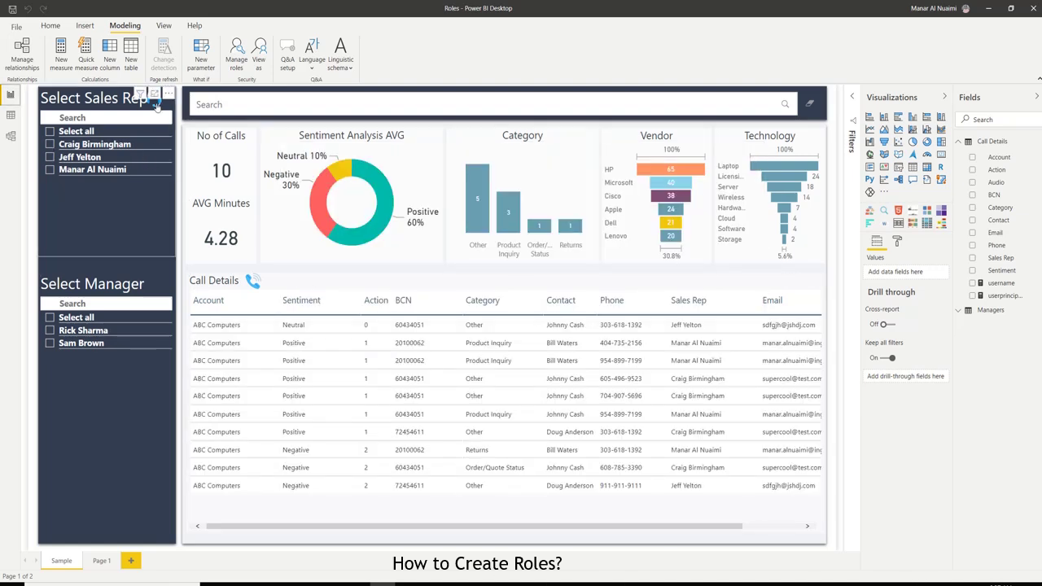
Save Roles.pbix and publish it to My workspace.
{"action": "left_click", "coordinate": [52, 27]}
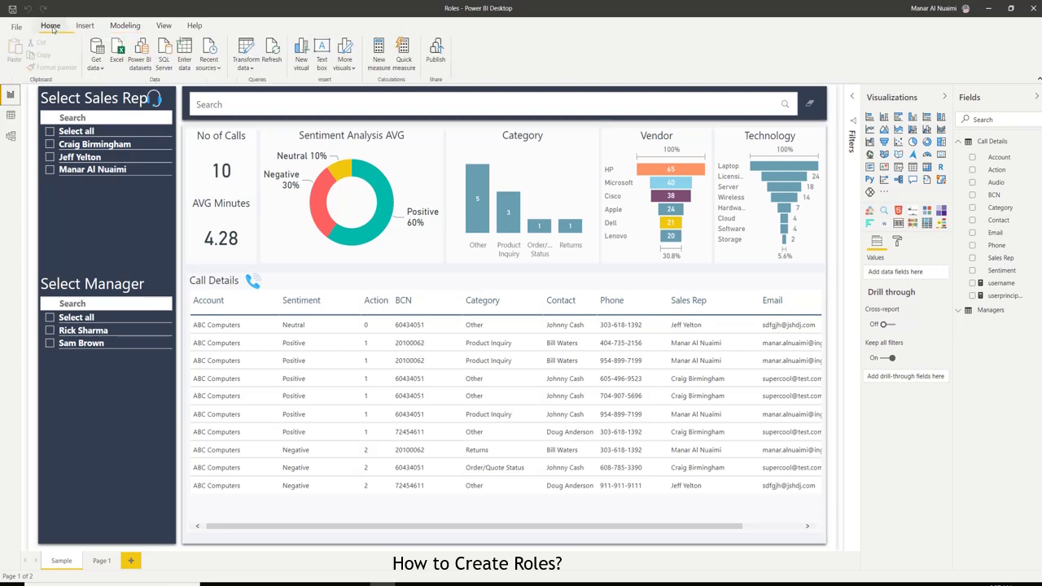
{"action": "left_click", "coordinate": [435, 62]}
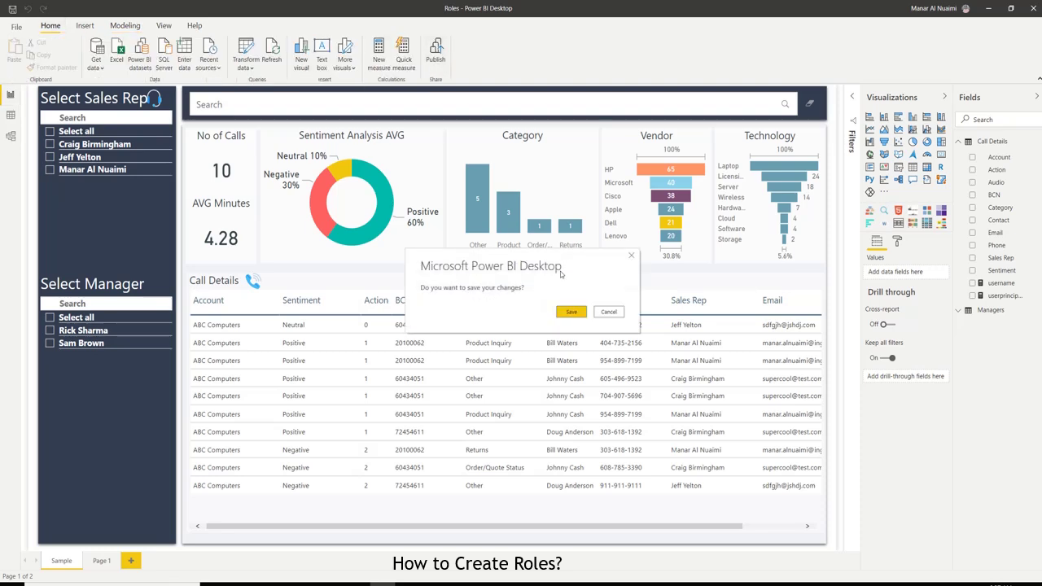
{"action": "left_click", "coordinate": [572, 312]}
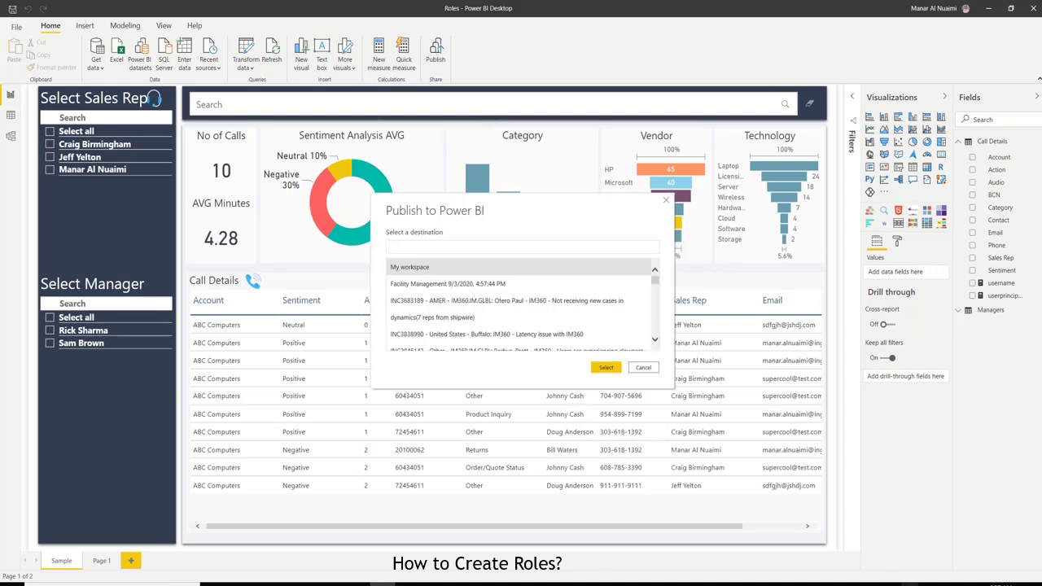
{"action": "double_click", "coordinate": [415, 271]}
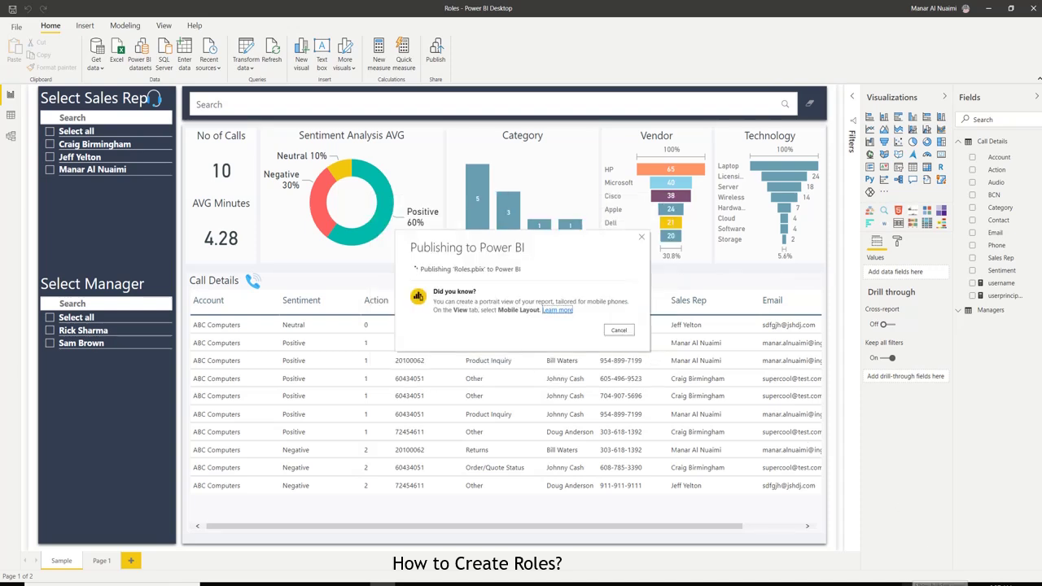
{"action": "left_click", "coordinate": [936, 583]}
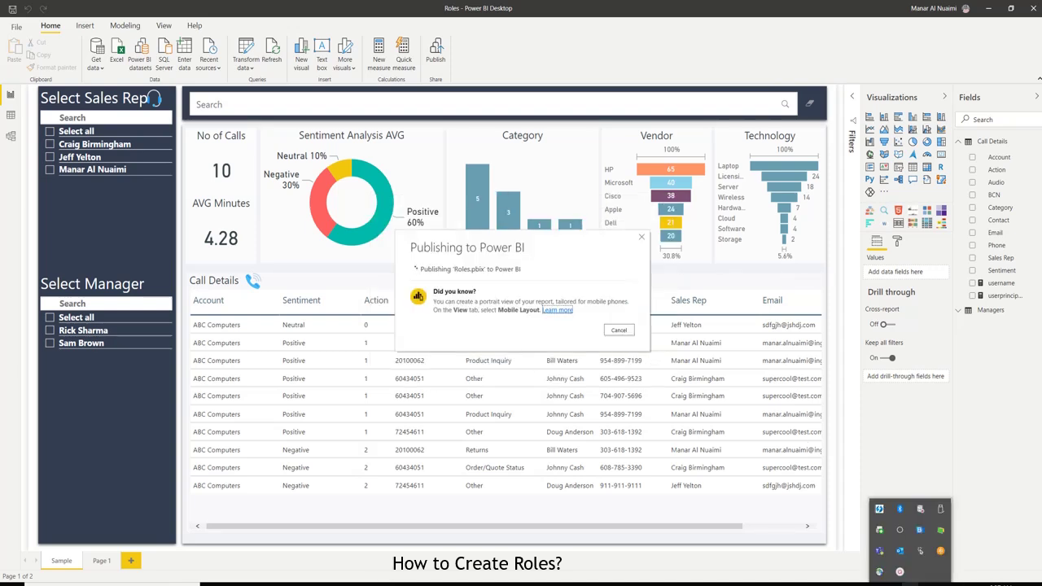
Open Security for the Roles dataset in My workspace.
{"action": "left_click", "coordinate": [900, 570]}
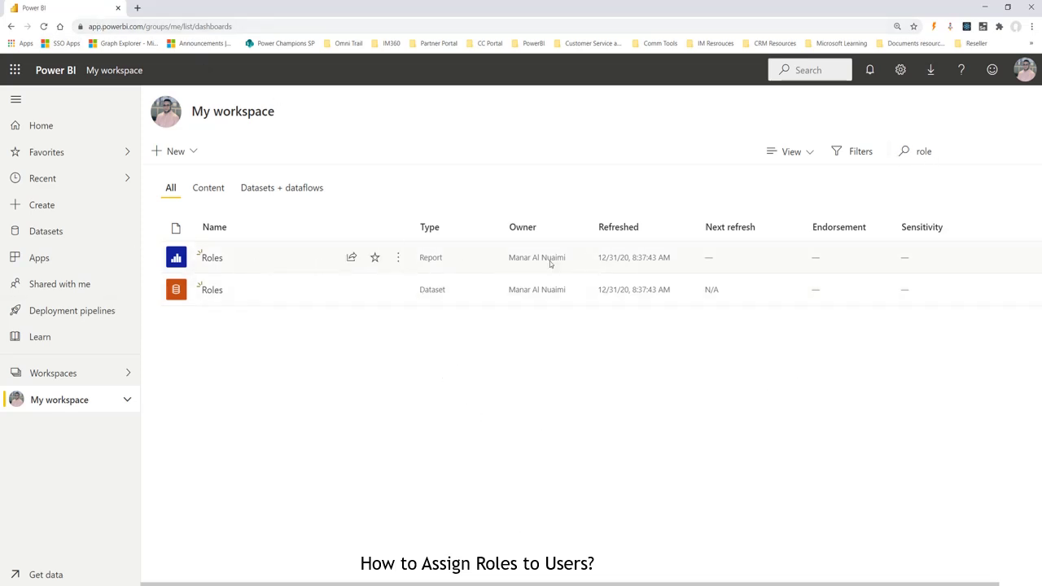
{"action": "double_click", "coordinate": [924, 152]}
{"action": "left_click", "coordinate": [557, 453]}
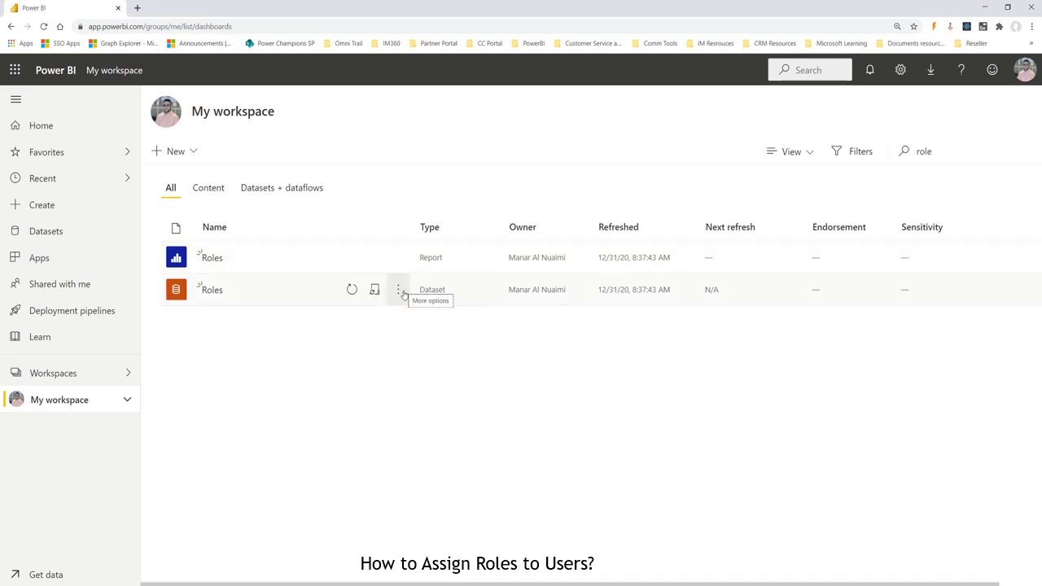
{"action": "left_click", "coordinate": [399, 292]}
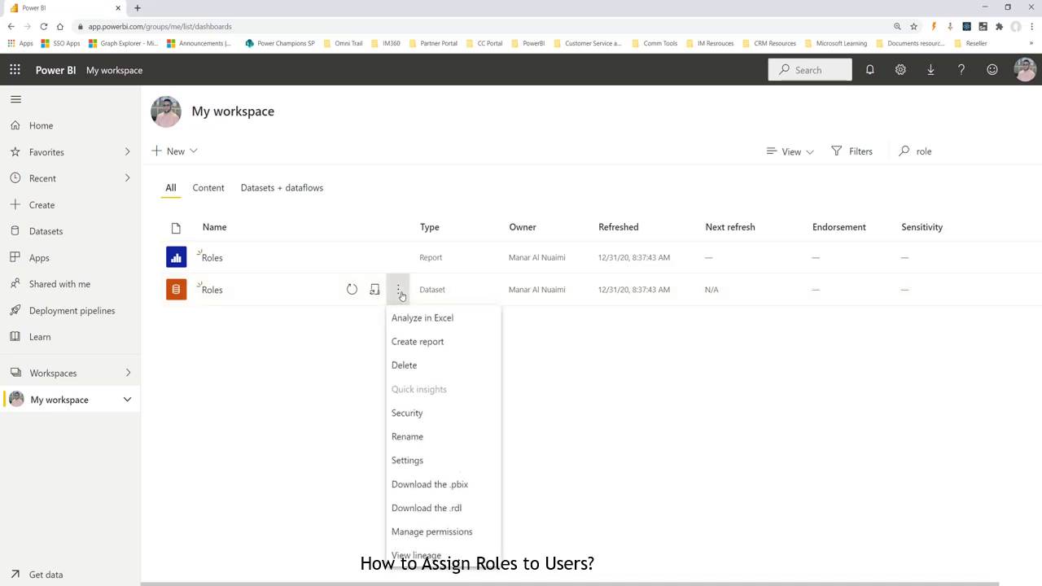
{"action": "left_click", "coordinate": [409, 413]}
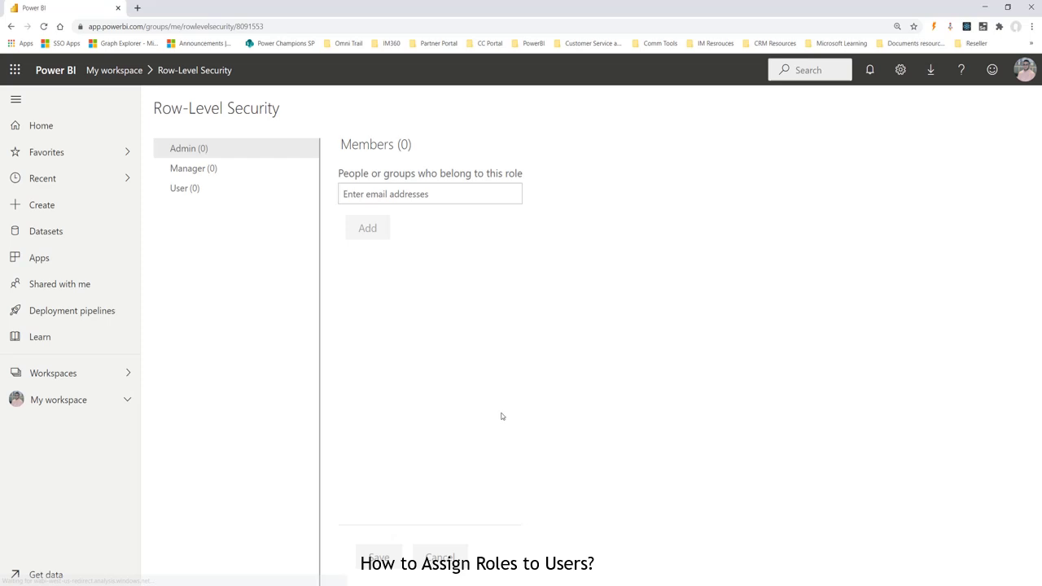
Select the User role and try a first member search, then clear it.
{"action": "left_click", "coordinate": [182, 192]}
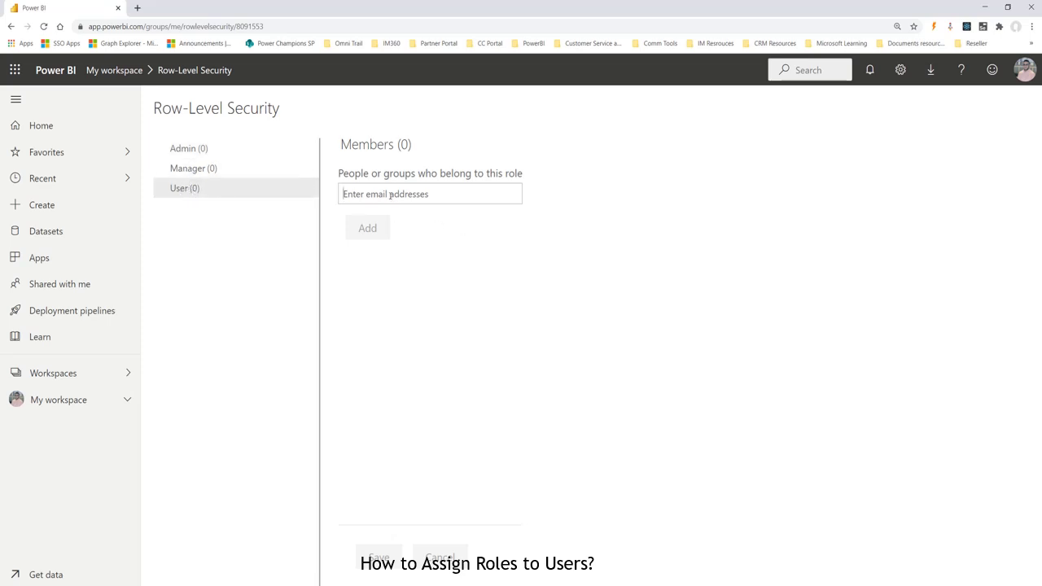
{"action": "type", "text": "manar"}
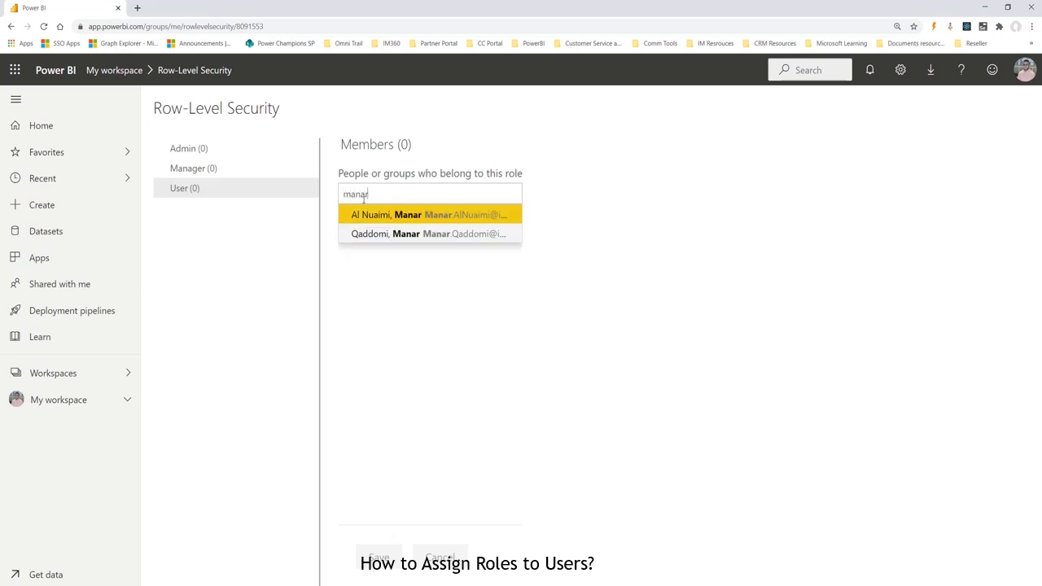
{"action": "triple_click", "coordinate": [378, 192]}
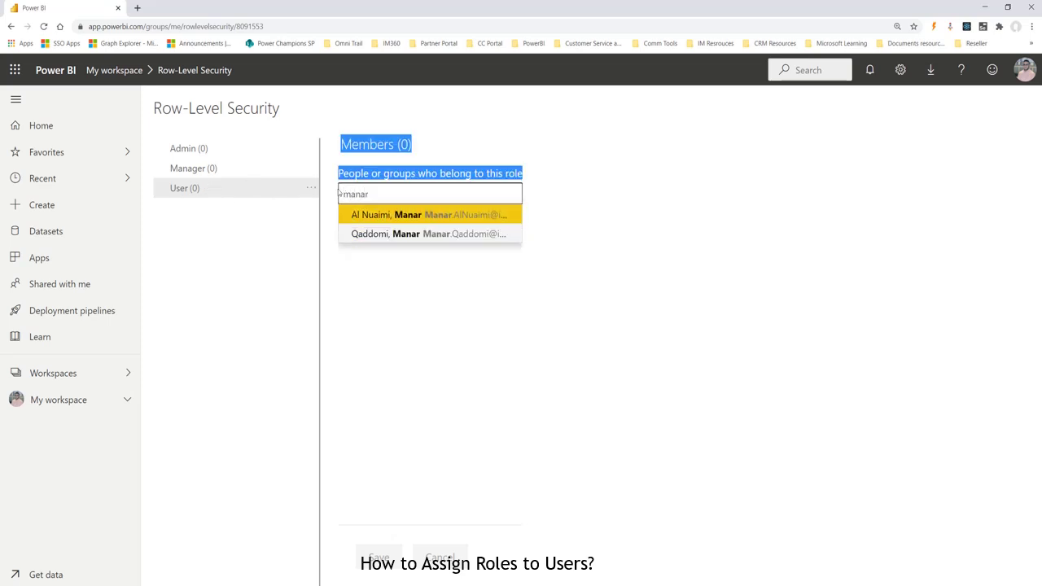
{"action": "left_click", "coordinate": [359, 194]}
{"action": "triple_click", "coordinate": [346, 198]}
{"action": "left_click", "coordinate": [383, 195]}
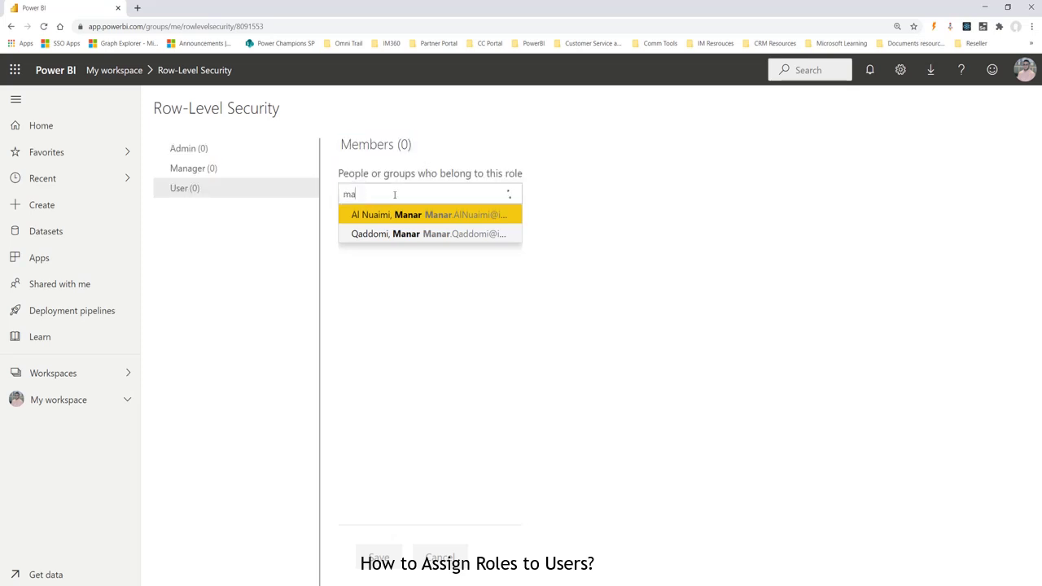
{"action": "key", "text": "BackSpace"}
{"action": "key", "text": "BackSpace"}
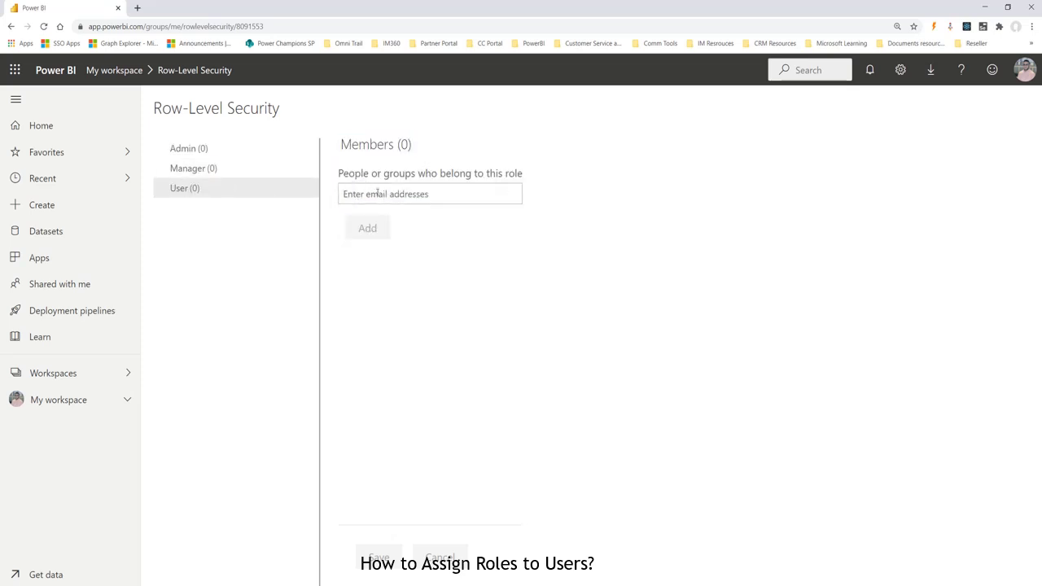
Add two people from the suggestions to the User role and save.
{"action": "type", "text": "sam"}
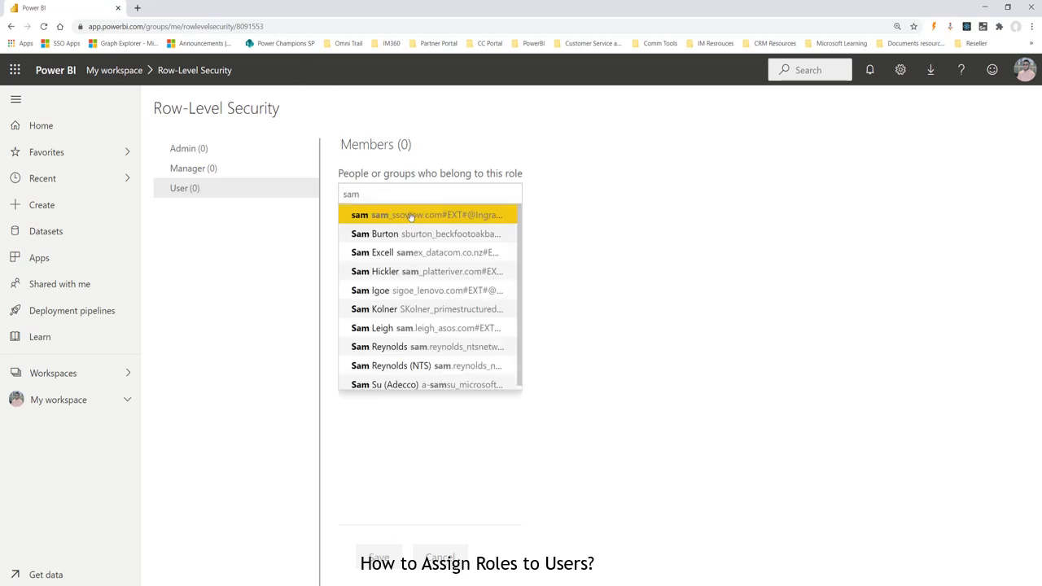
{"action": "left_click", "coordinate": [411, 216]}
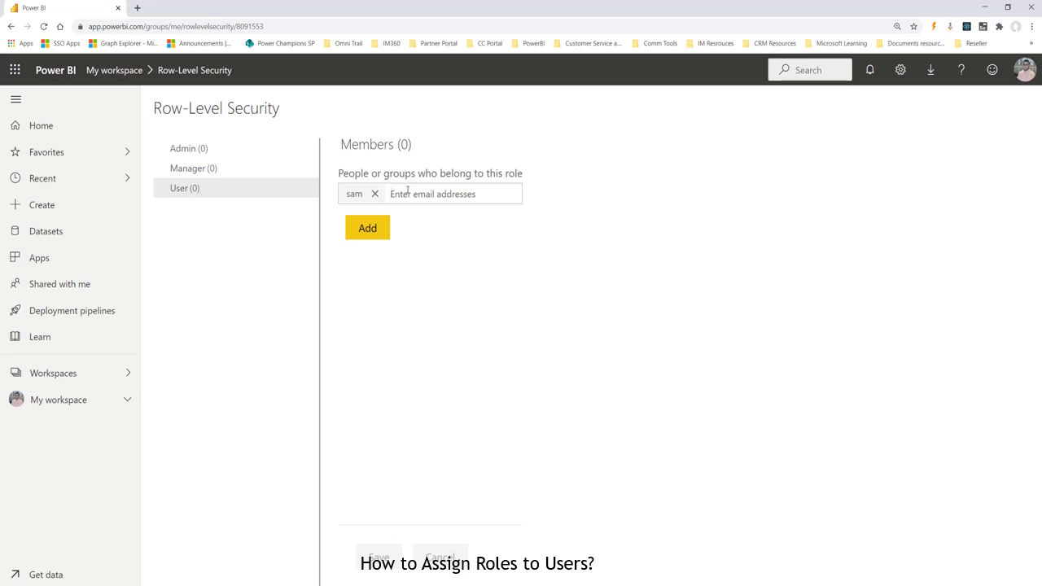
{"action": "type", "text": "tho"}
{"action": "left_click", "coordinate": [422, 217]}
{"action": "left_click", "coordinate": [362, 250]}
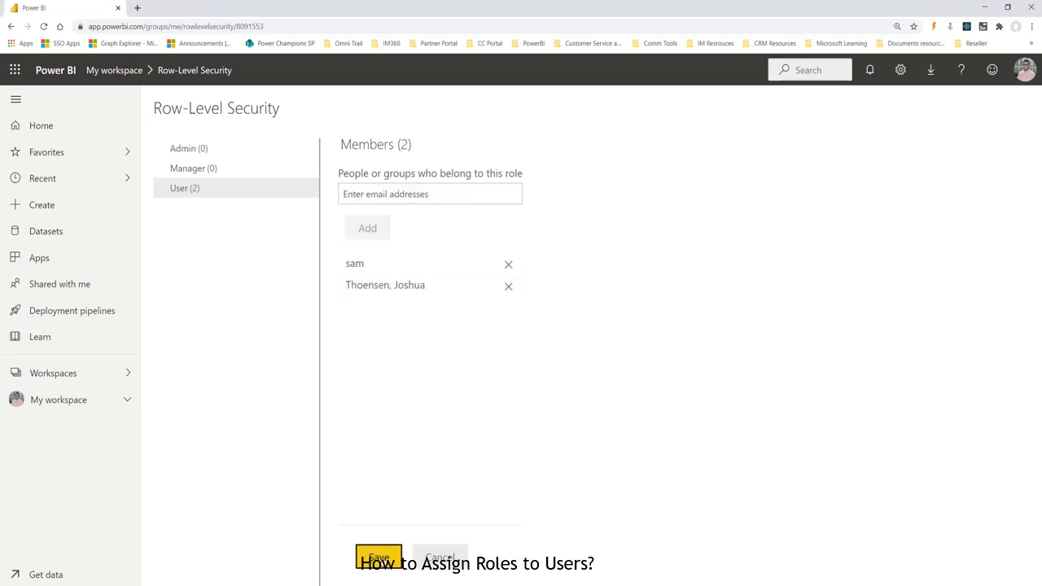
{"action": "left_click", "coordinate": [378, 557]}
Review the member lists of the Manager, Admin and User roles.
{"action": "left_click", "coordinate": [193, 170]}
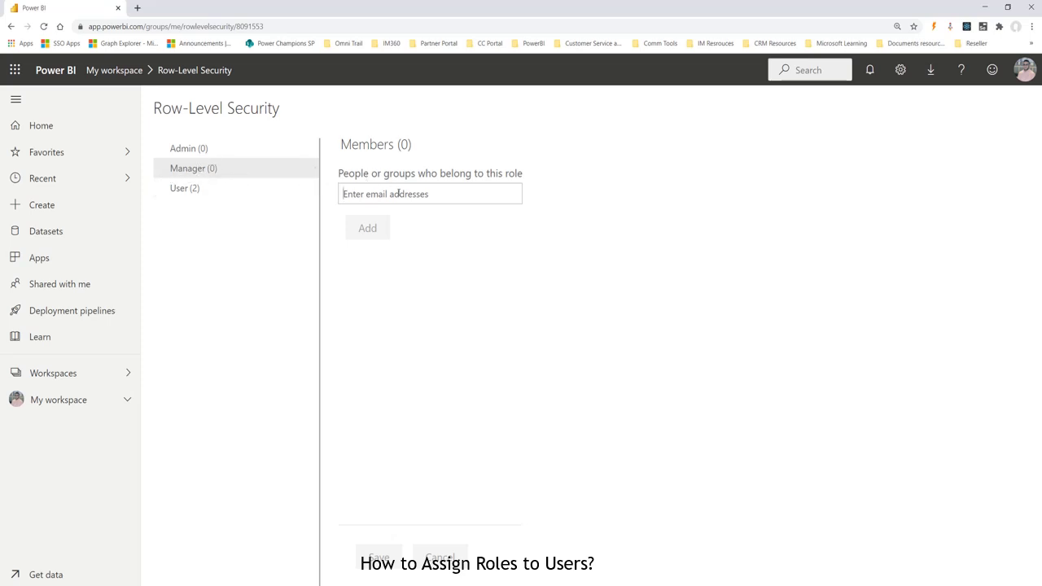
{"action": "left_click", "coordinate": [186, 151]}
{"action": "left_click", "coordinate": [205, 193]}
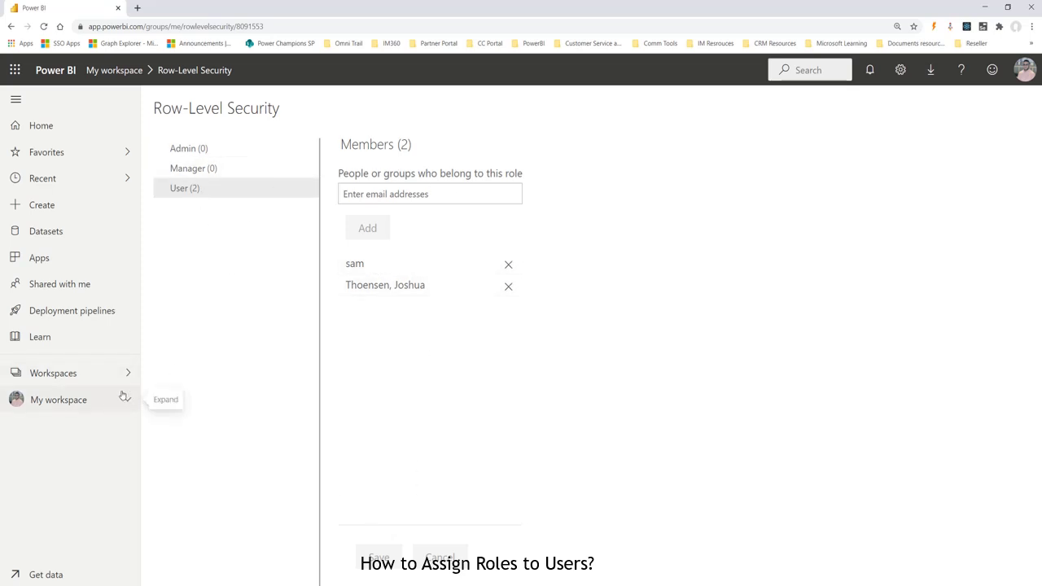
Filter My workspace by 'rol', bring up sharing on the Roles report, then open it in a new tab.
{"action": "left_click", "coordinate": [129, 71]}
{"action": "left_click", "coordinate": [945, 151]}
{"action": "type", "text": "rol"}
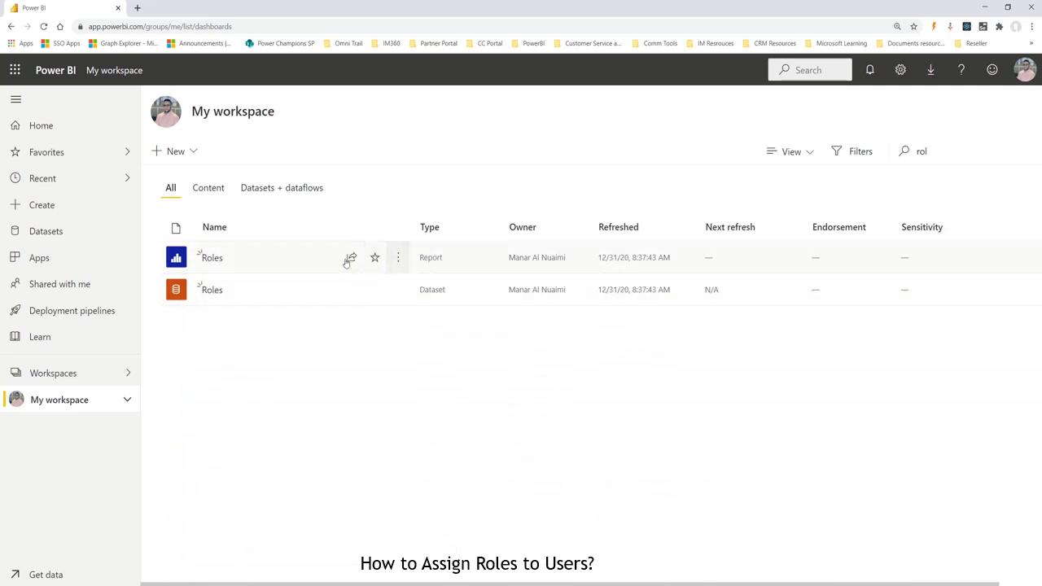
{"action": "left_click", "coordinate": [351, 258]}
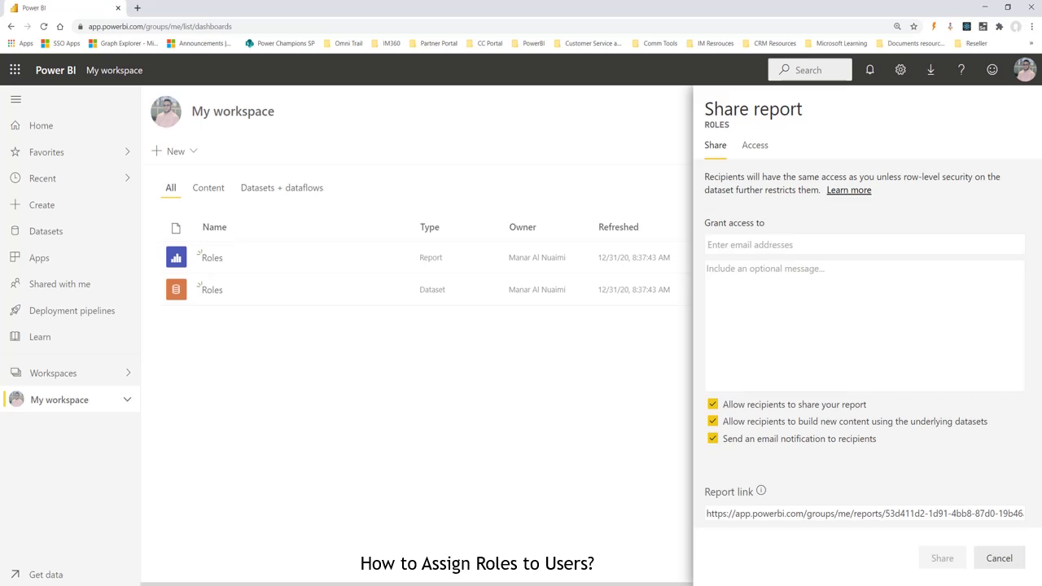
{"action": "left_click", "coordinate": [899, 575]}
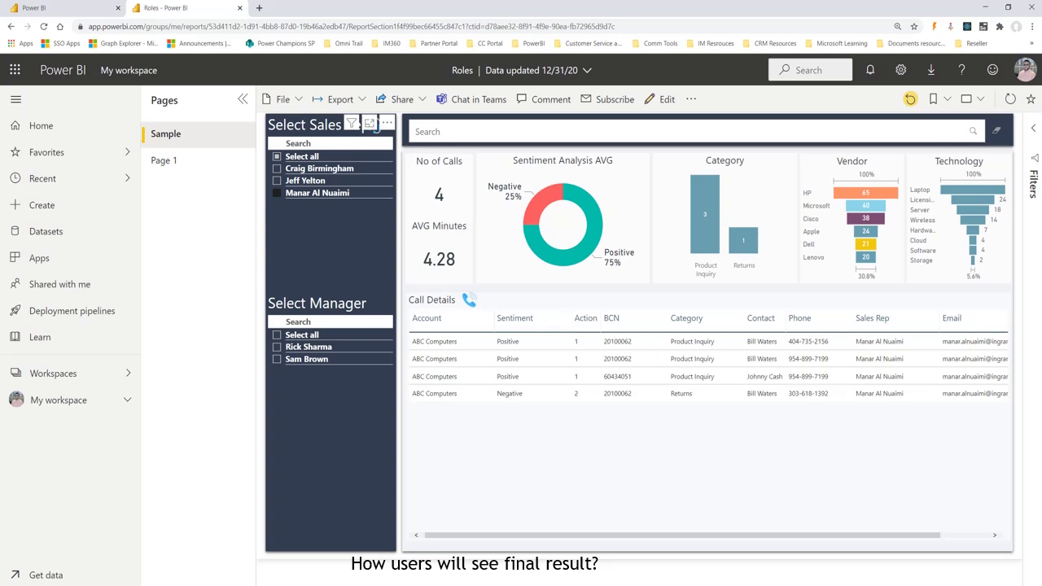
{"action": "mouse_move", "coordinate": [901, 580]}
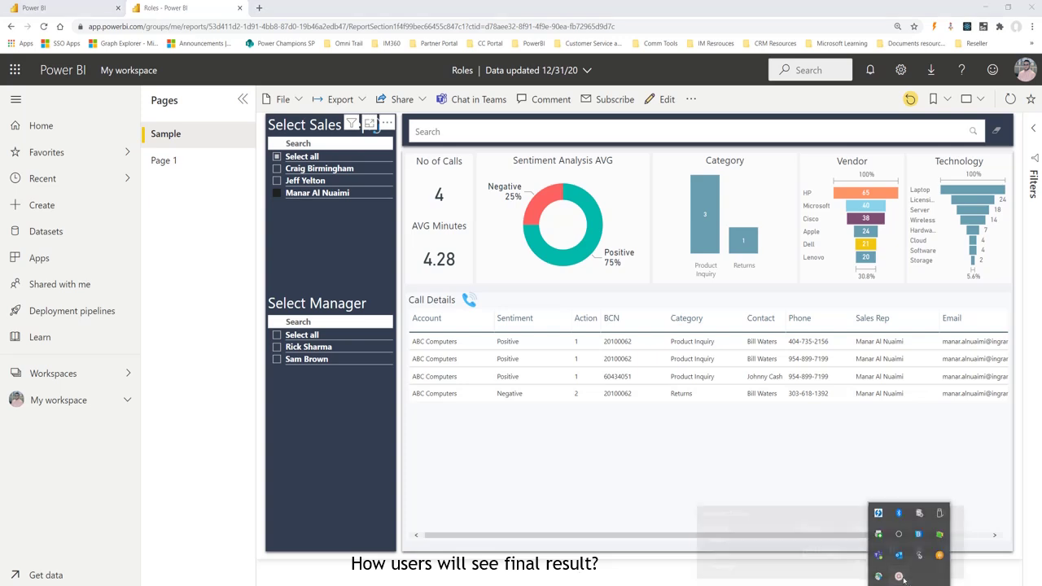